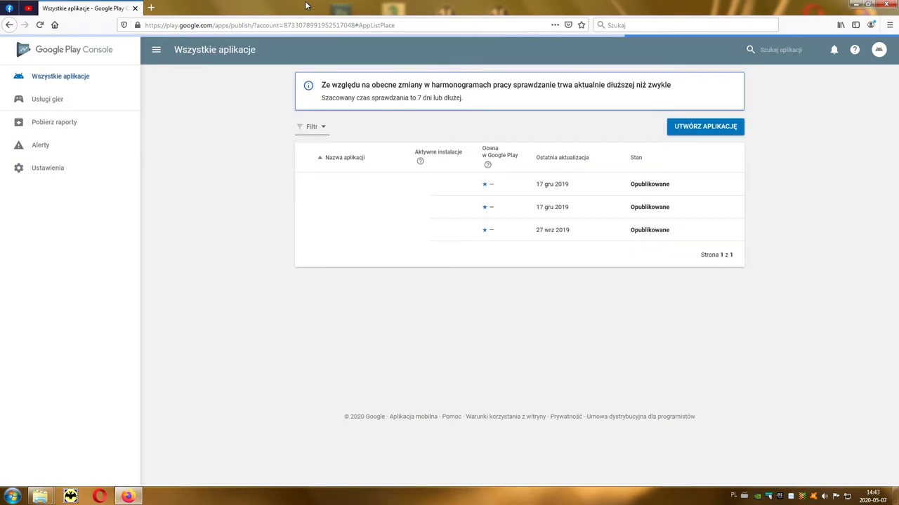
Create a new app titled 'Wodna wieża', keeping polski – pl-PL as default language.
left_click(699, 136)
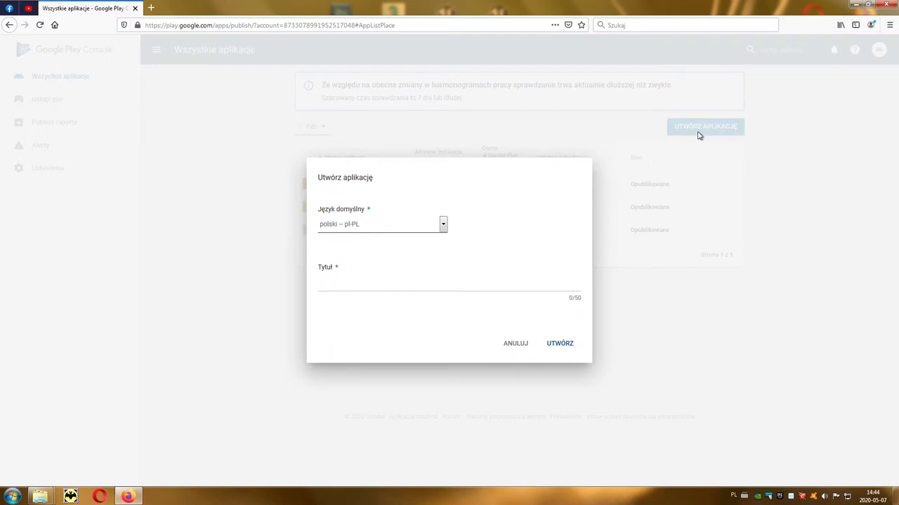
left_click(450, 291)
type("Wodna wieża")
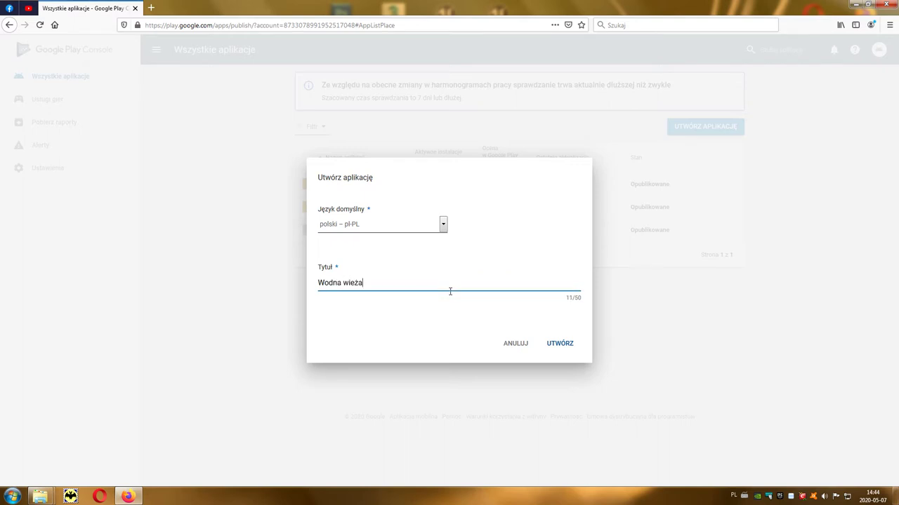
left_click(567, 343)
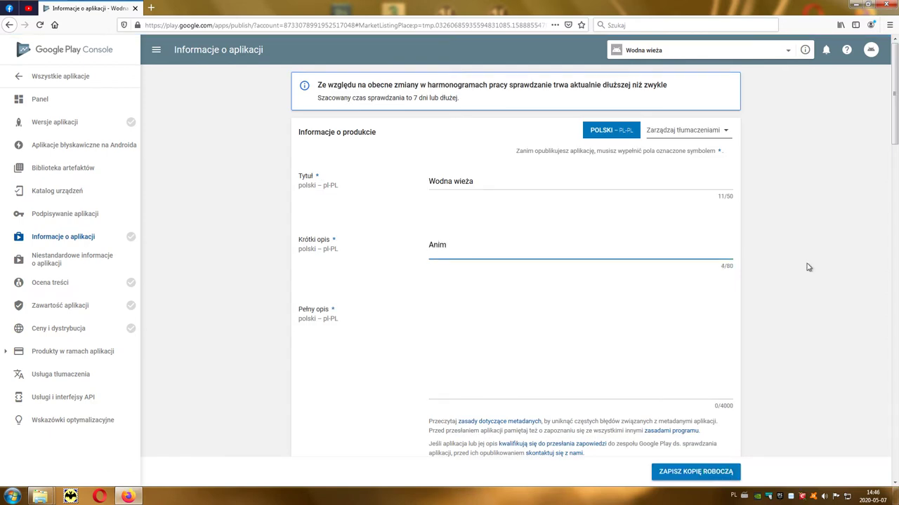
Enter short description 'Animacja' and full description 'Animacja modelu 3D' in the store listing.
left_click(512, 336)
type("Animacja modelu 3D")
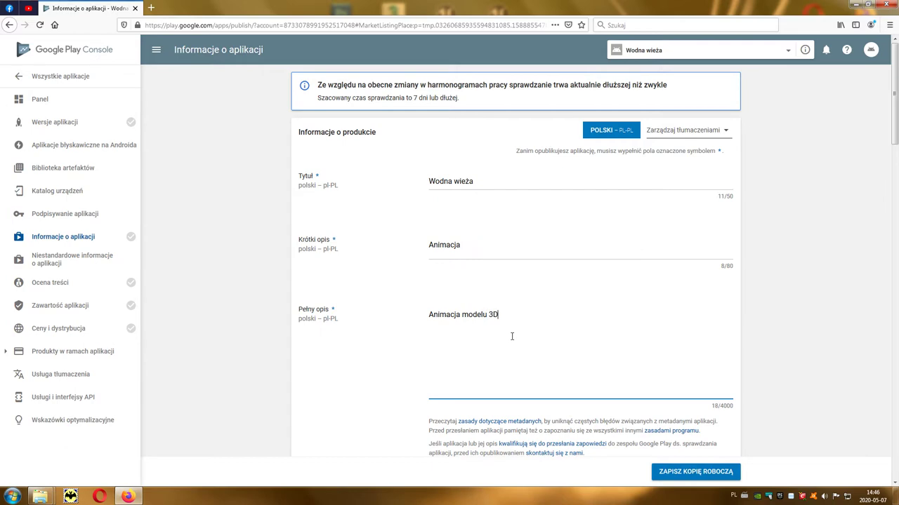
scroll(512, 336, "down", 1)
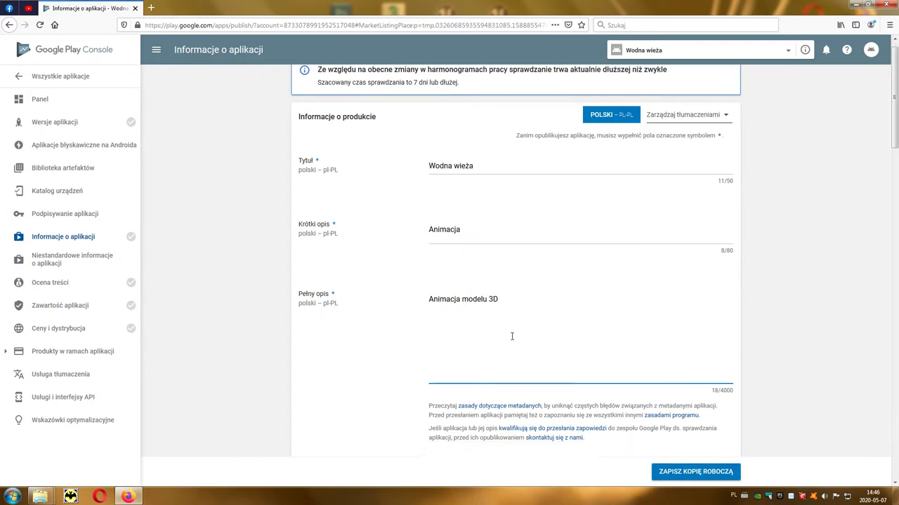
scroll(512, 336, "down", 2)
scroll(512, 336, "down", 1)
scroll(512, 336, "down", 1)
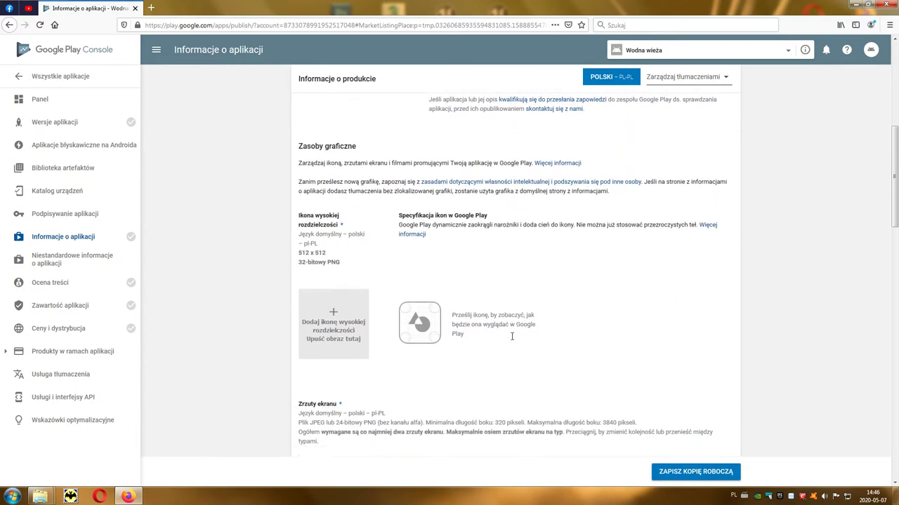
scroll(511, 336, "down", 1)
Upload icon.png as the high-resolution app icon.
left_click(333, 288)
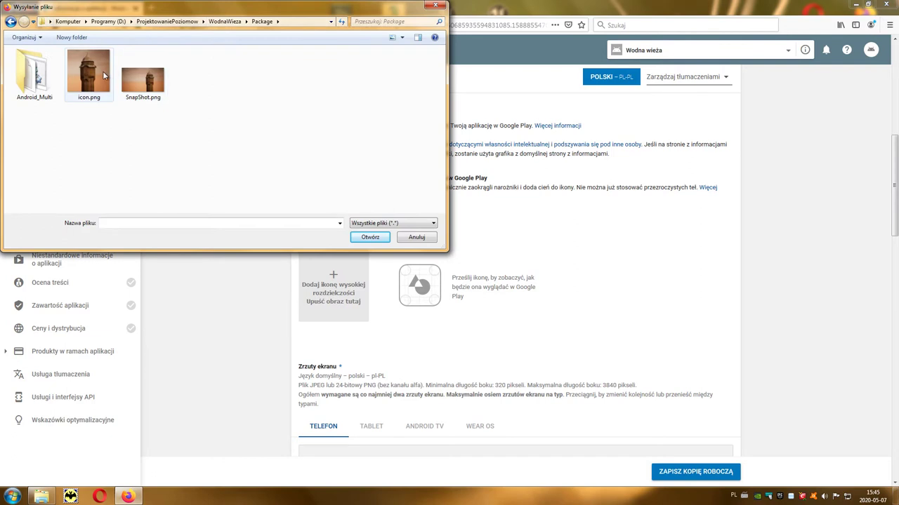
left_click(88, 74)
left_click(371, 240)
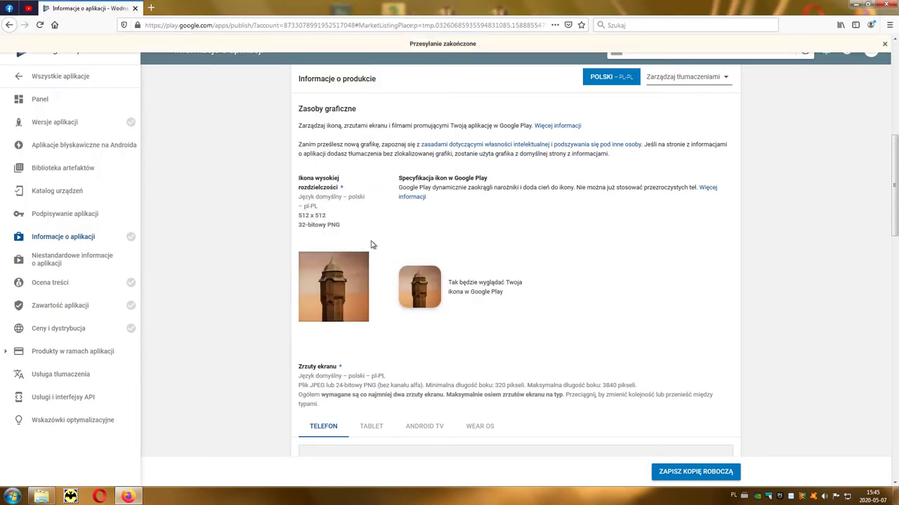
Add one phone screenshot under Zrzuty ekranu.
scroll(372, 245, "down", 3)
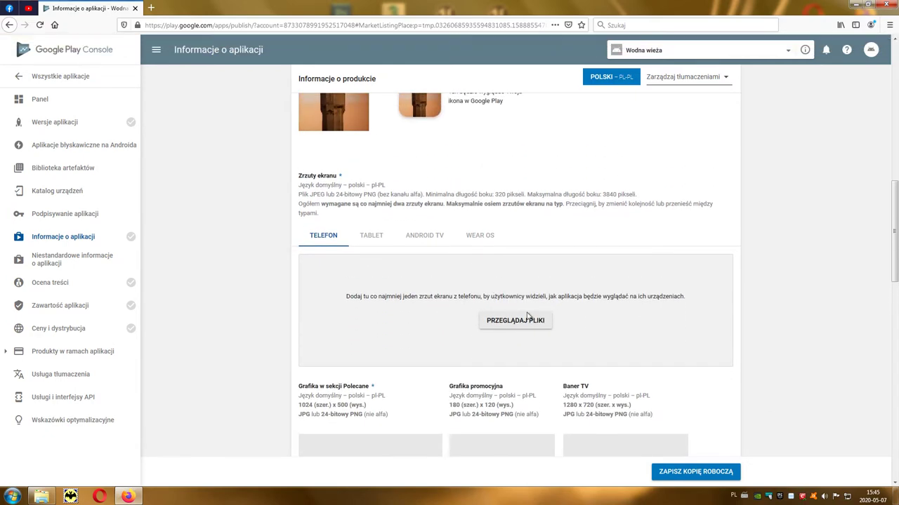
scroll(534, 309, "down", 1)
left_click(515, 274)
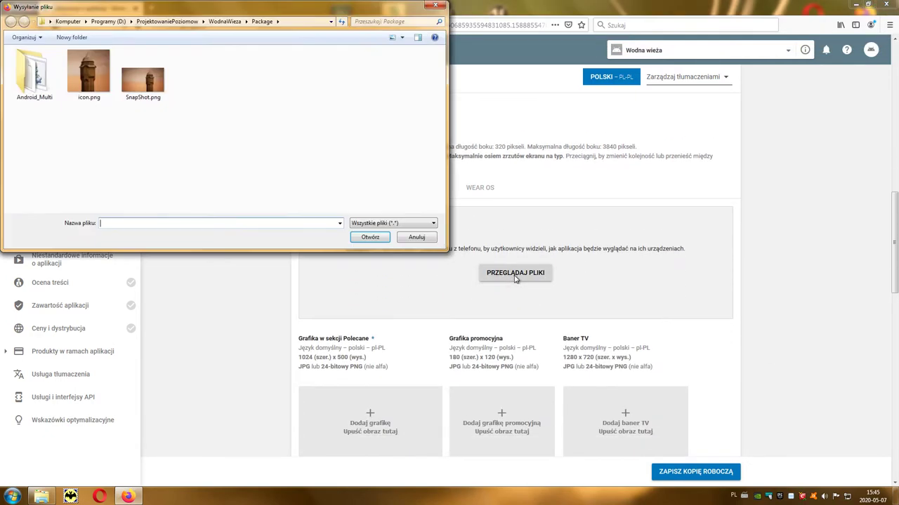
double_click(150, 100)
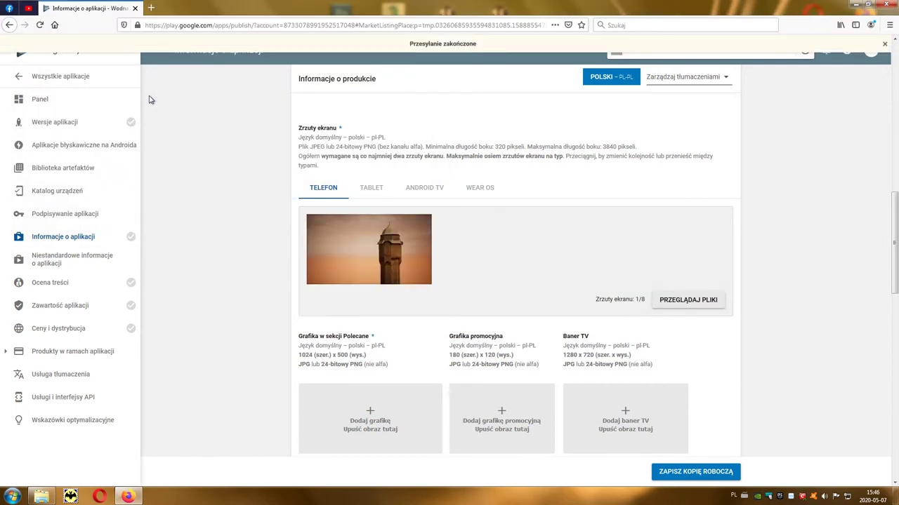
Upload promo.png as the feature graphic.
scroll(206, 339, "down", 4)
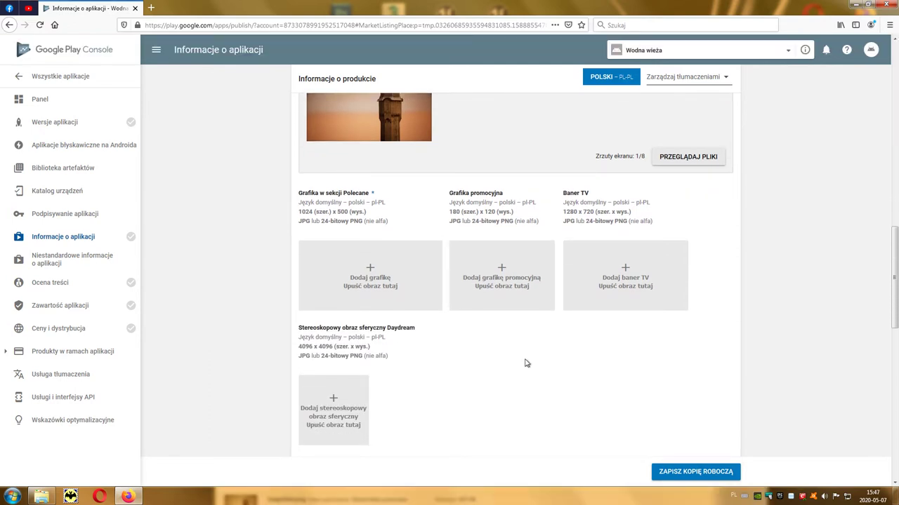
left_click(365, 275)
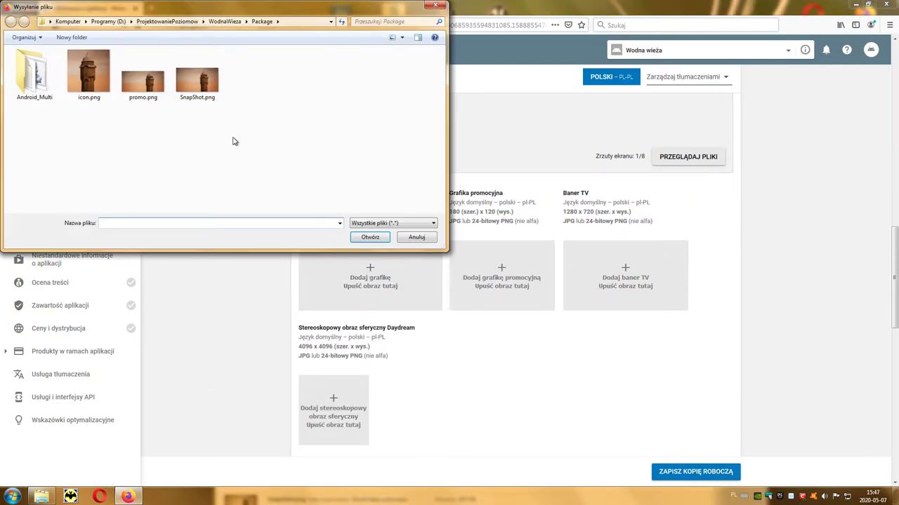
left_click(164, 102)
left_click(370, 237)
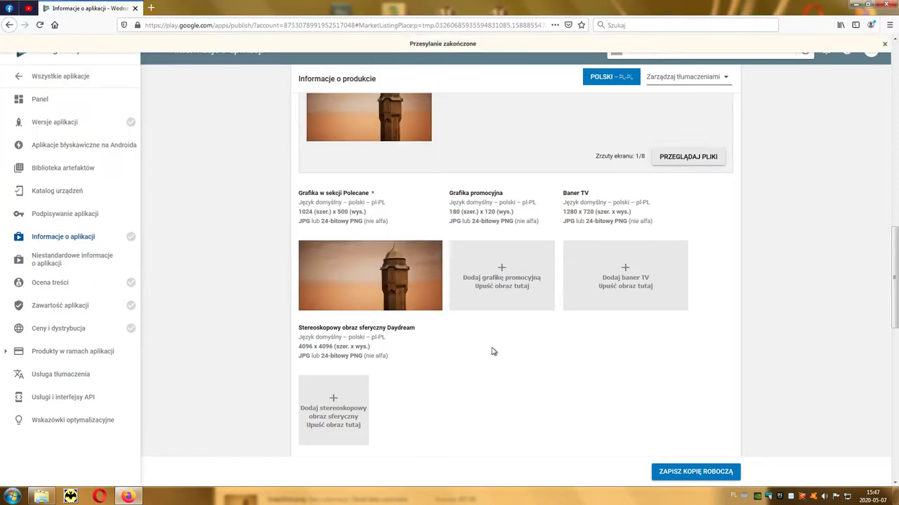
Set the app type to Gry in Kategoryzacja.
scroll(493, 352, "down", 5)
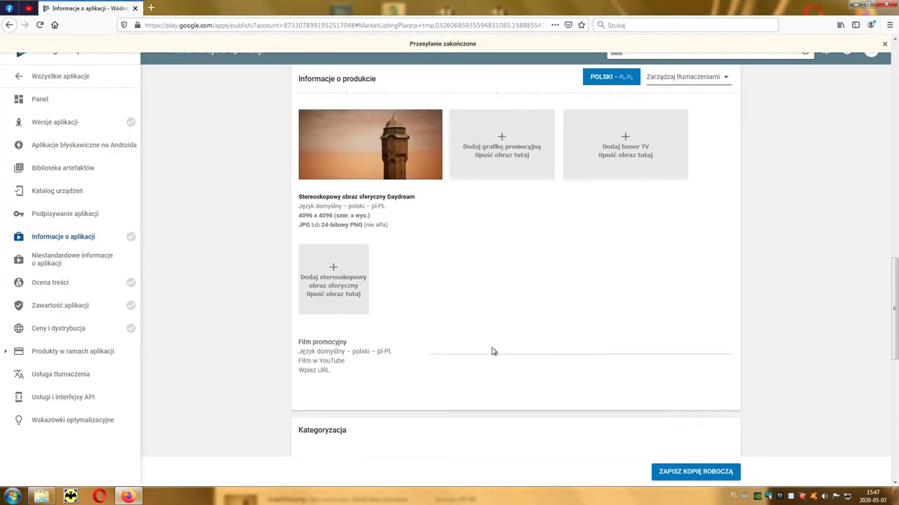
scroll(493, 352, "down", 3)
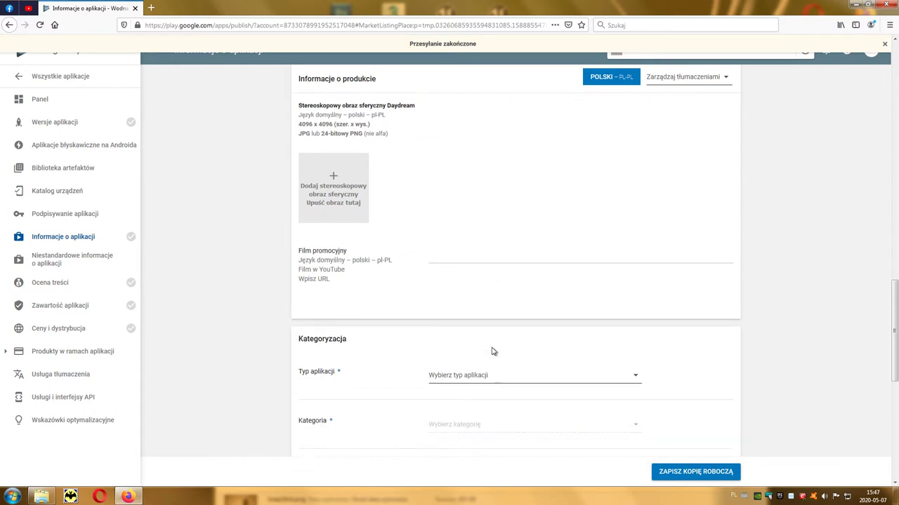
left_click(514, 314)
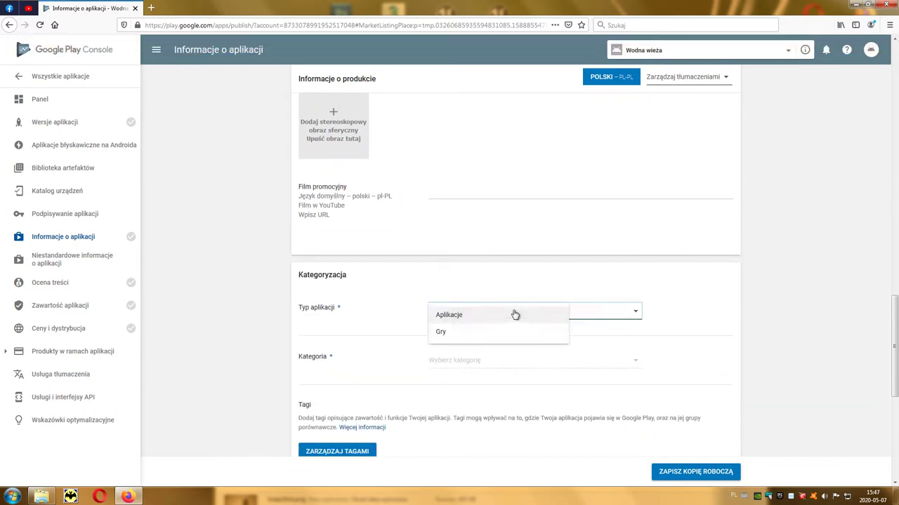
left_click(471, 337)
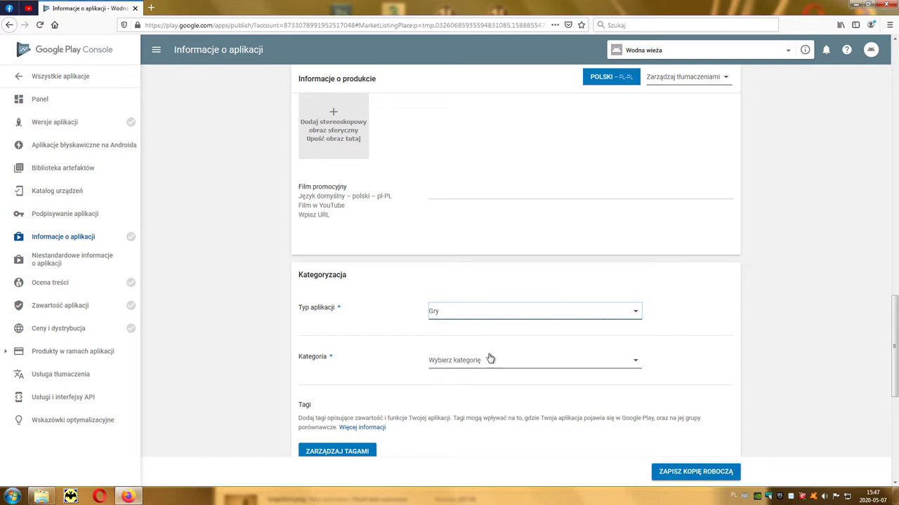
Choose Edukacyjne as the game category and save the listing.
left_click(493, 362)
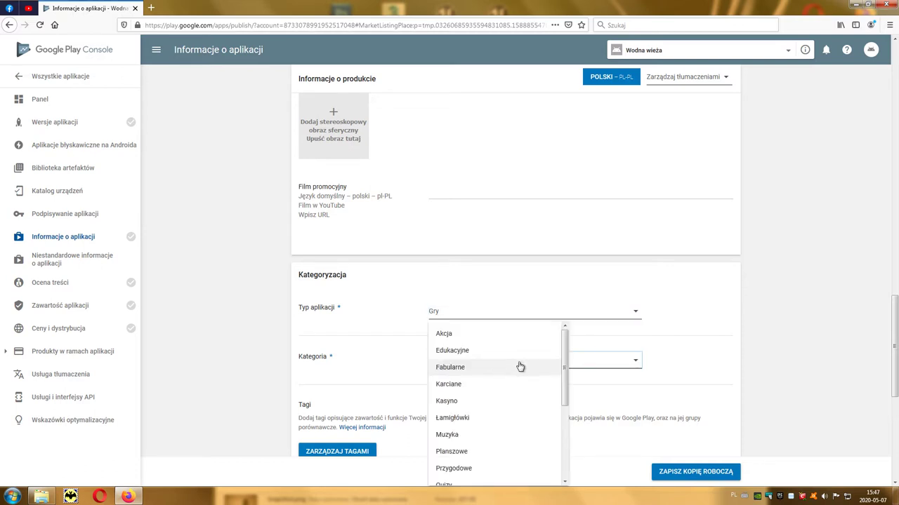
scroll(522, 367, "down", 1)
scroll(522, 368, "down", 2)
scroll(522, 368, "down", 1)
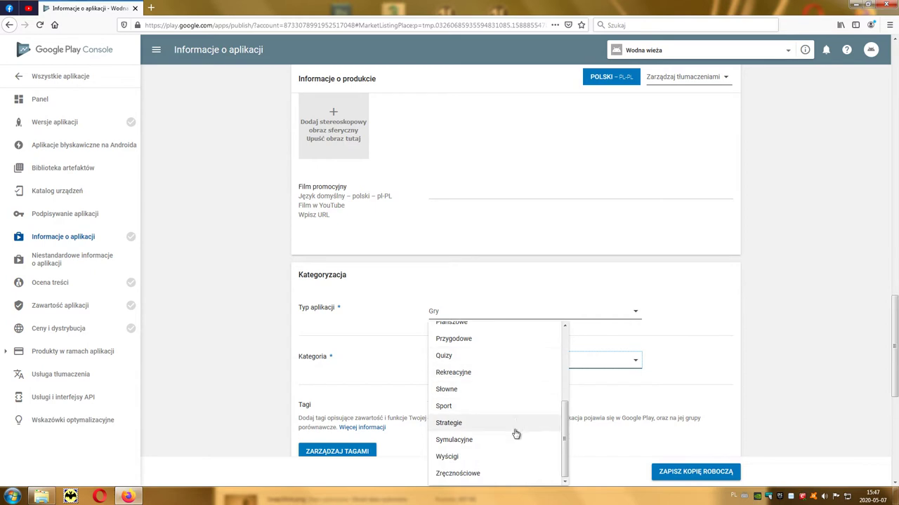
scroll(513, 442, "up", 3)
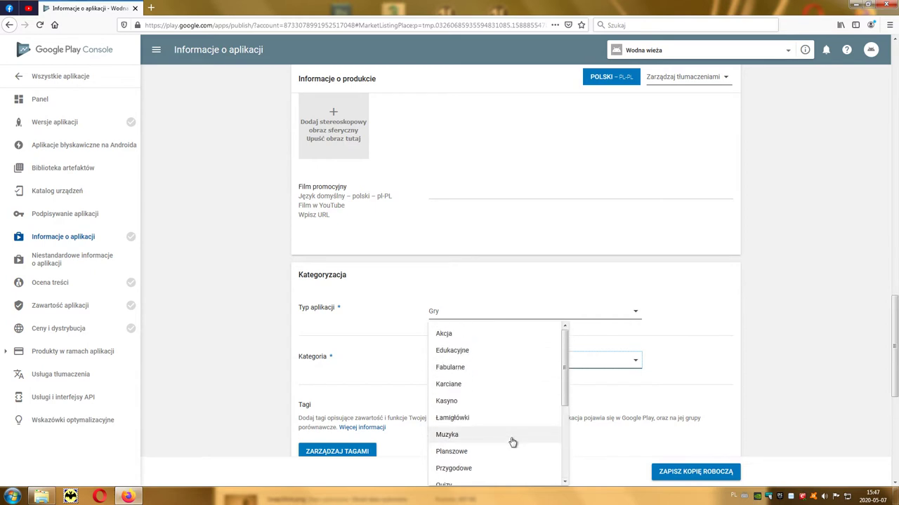
left_click(483, 355)
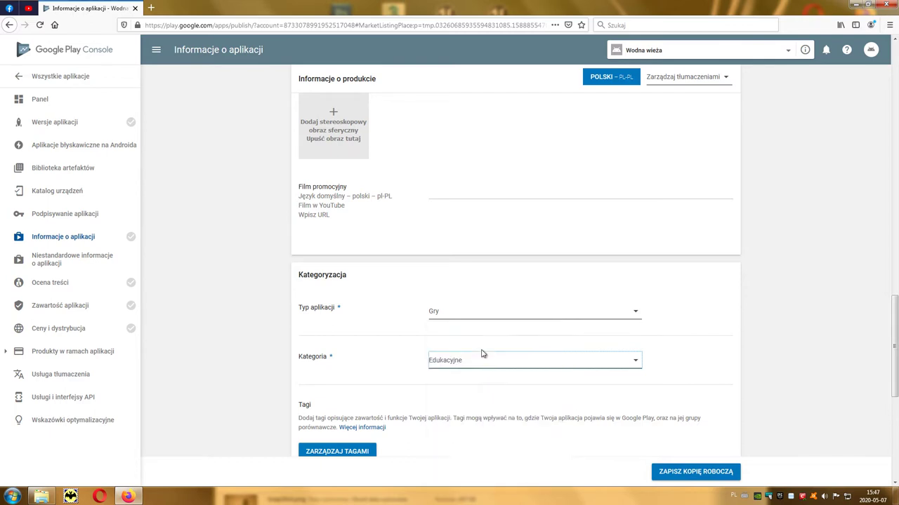
left_click(719, 364)
scroll(719, 364, "down", 2)
scroll(718, 364, "down", 3)
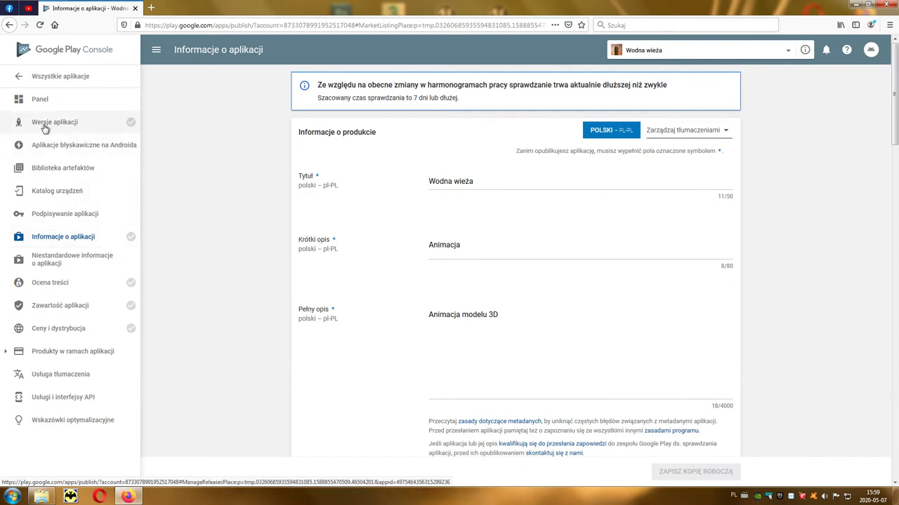
From Wersje aplikacji, open the Test wewnętrzny track with ZARZĄDZAJ.
left_click(117, 130)
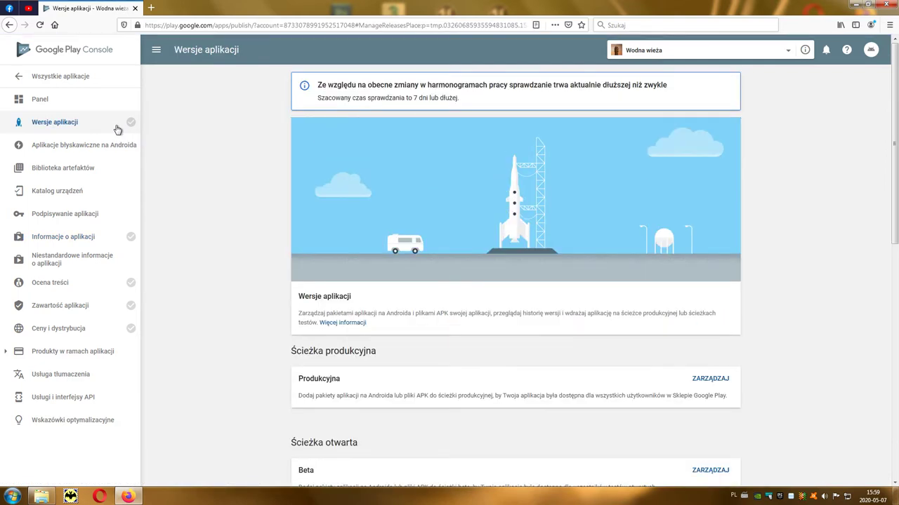
scroll(248, 350, "down", 3)
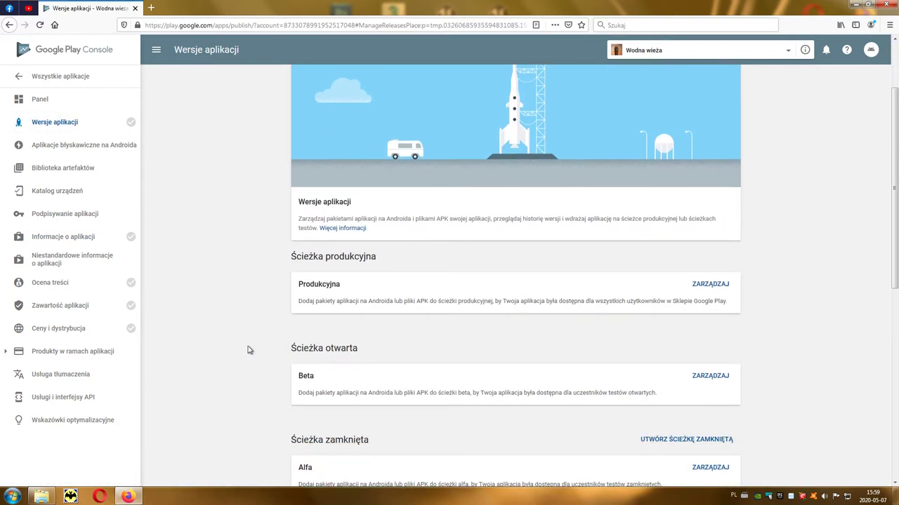
scroll(235, 330, "down", 3)
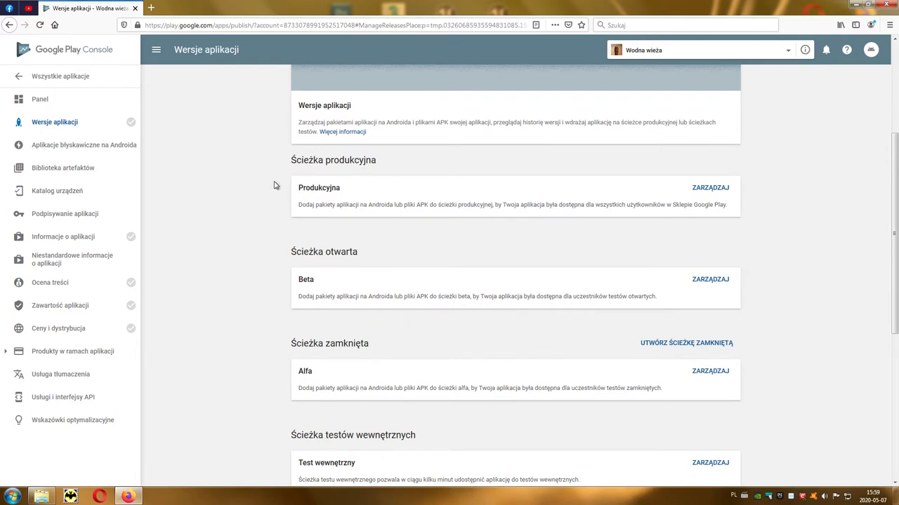
scroll(243, 224, "down", 3)
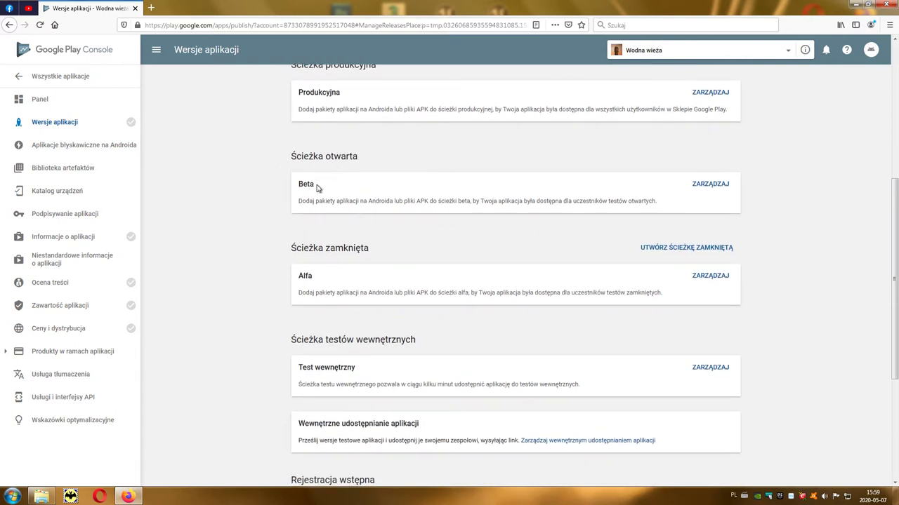
left_click_drag(317, 186, 293, 189)
left_click_drag(316, 277, 295, 284)
scroll(275, 319, "down", 1)
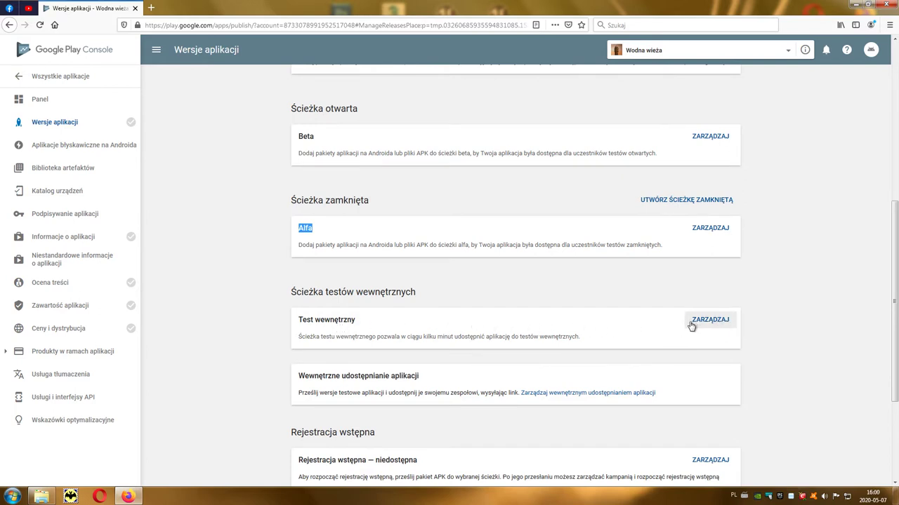
left_click(717, 324)
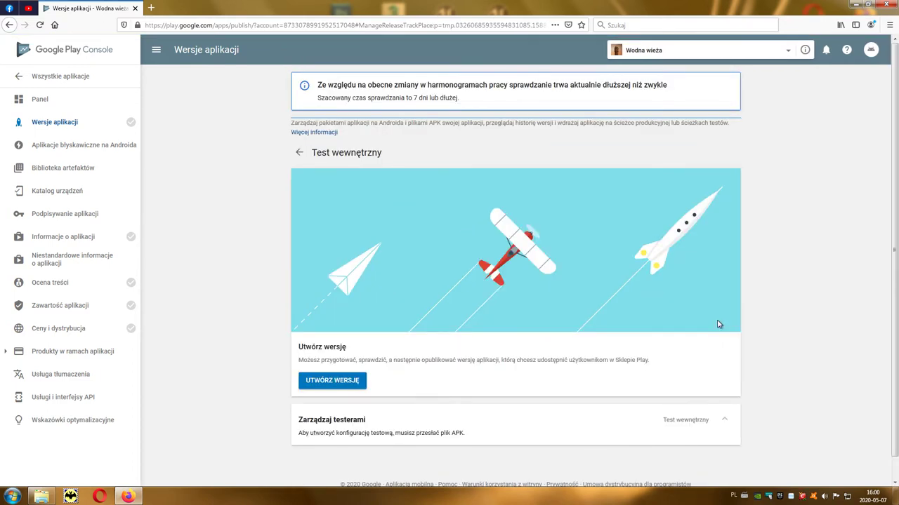
Start a new release and upload WodnaWieza-Android-Shipping-armv7-es2.apk from the Android_Multi folder.
left_click(349, 391)
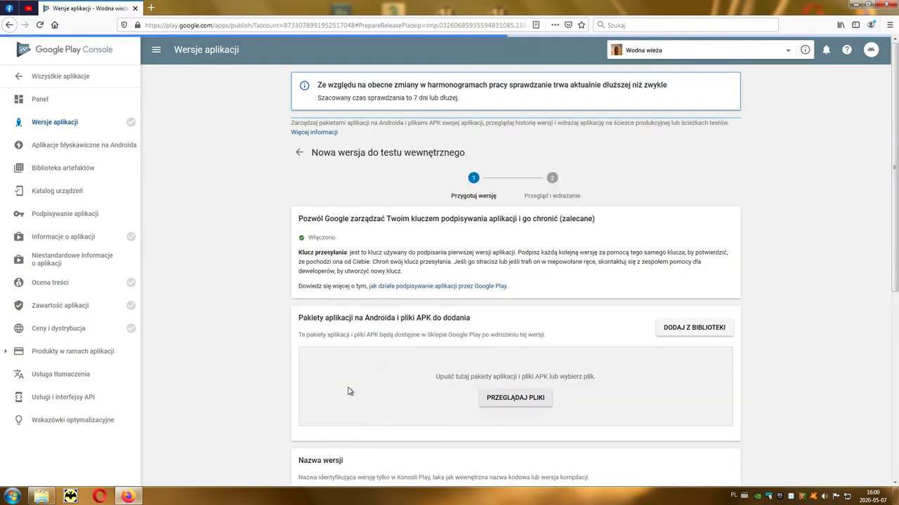
left_click(524, 402)
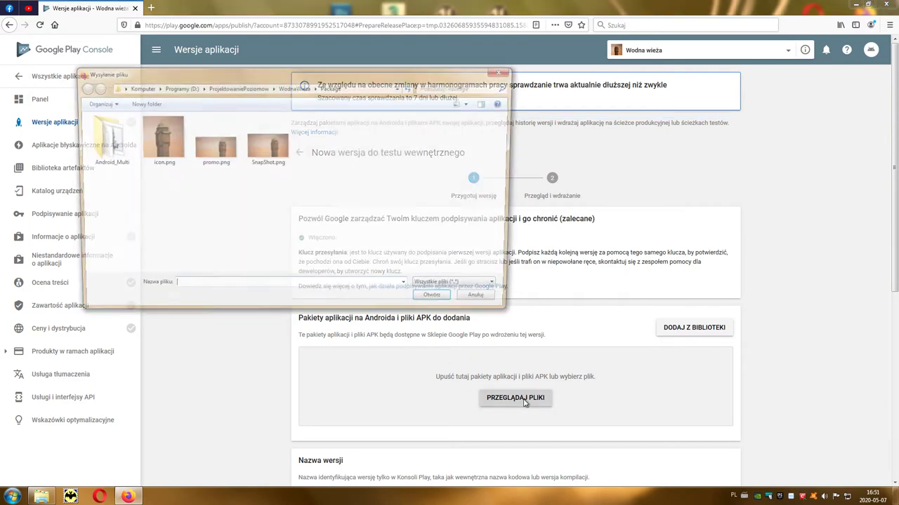
double_click(102, 137)
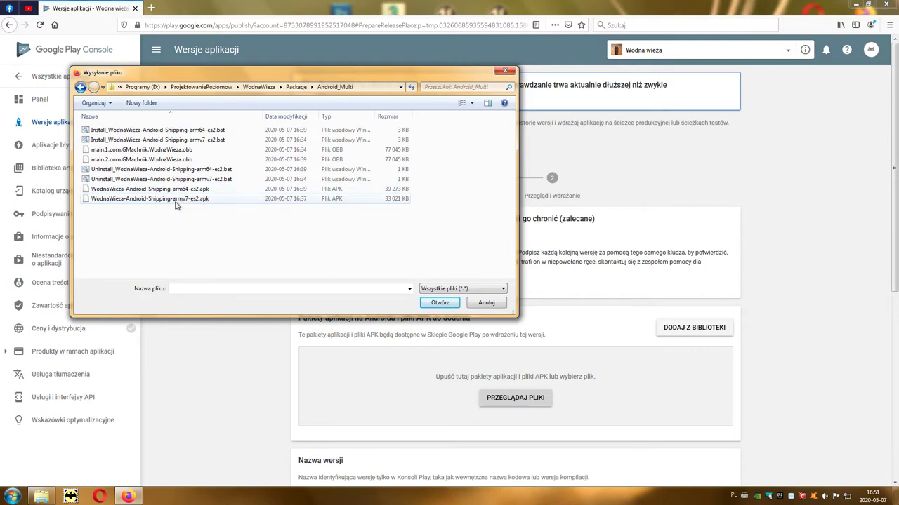
left_click(180, 200)
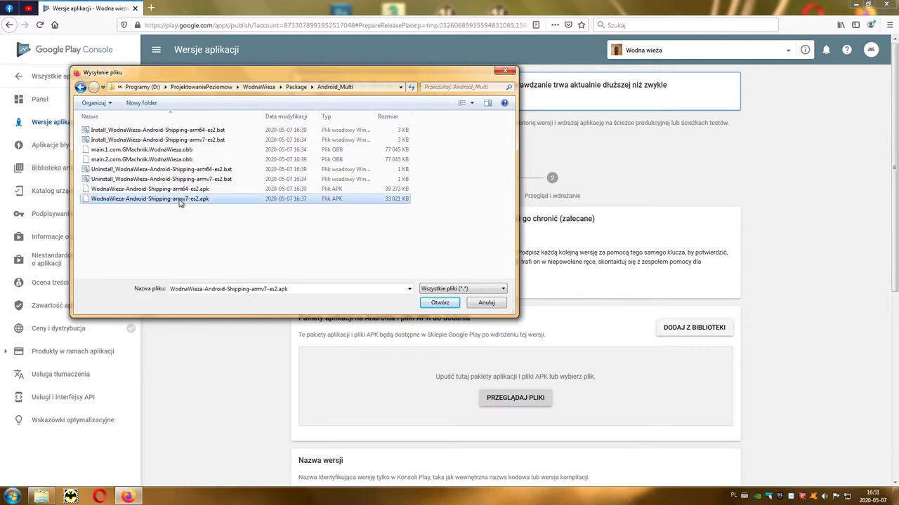
left_click(439, 304)
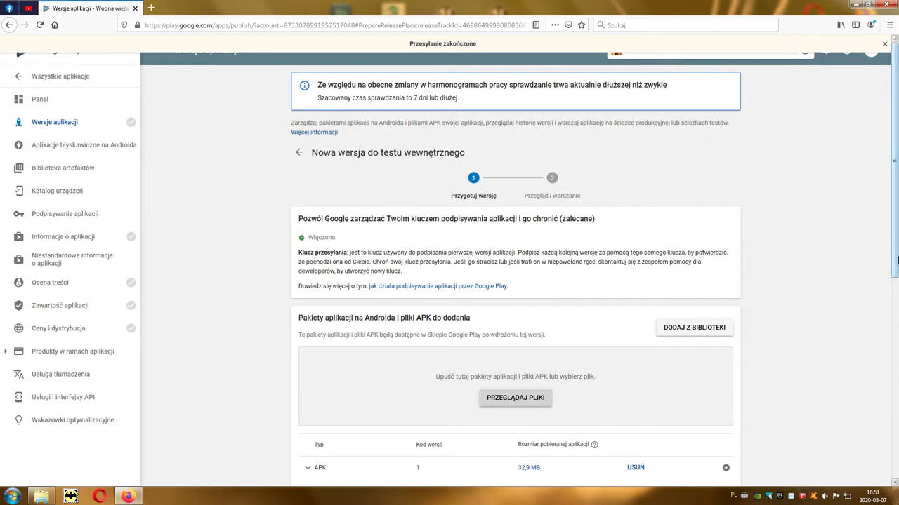
Upload main.1.com.GMachnik.WodnaWieza.obb and save it as version 1's expansion file.
scroll(895, 243, "down", 3)
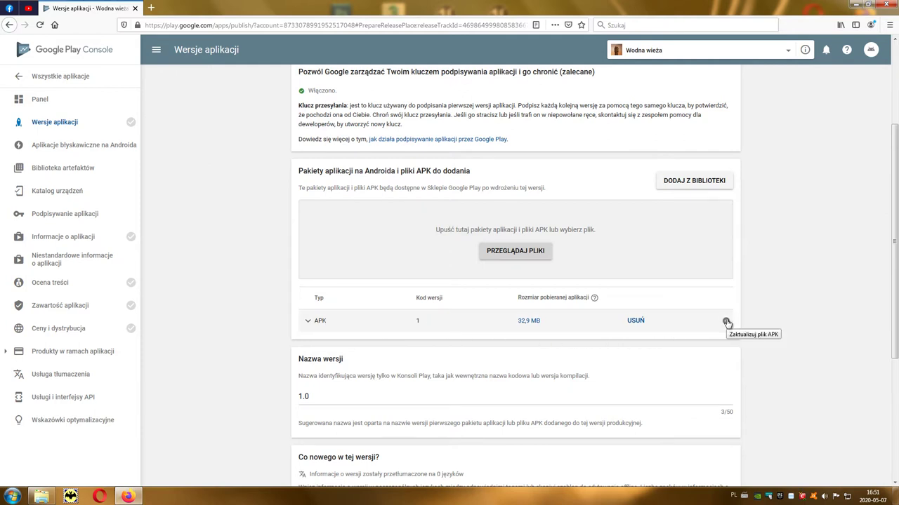
left_click(726, 322)
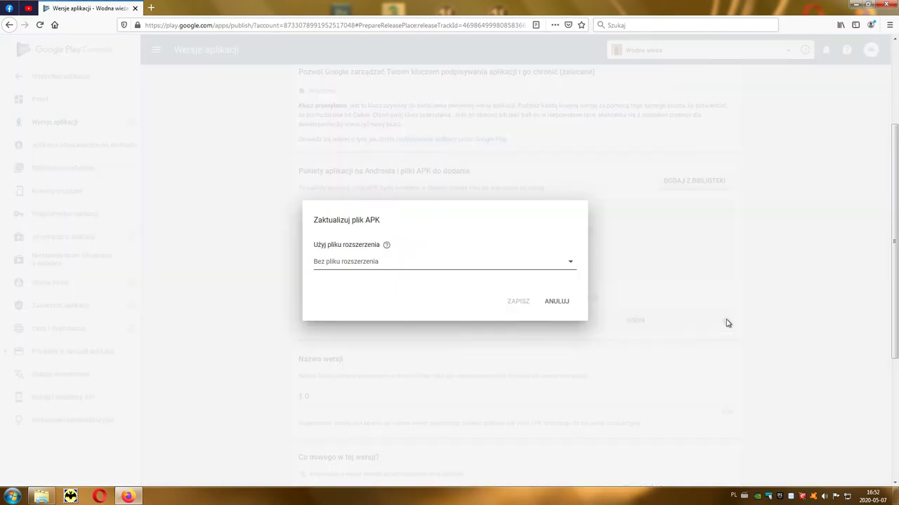
left_click(570, 262)
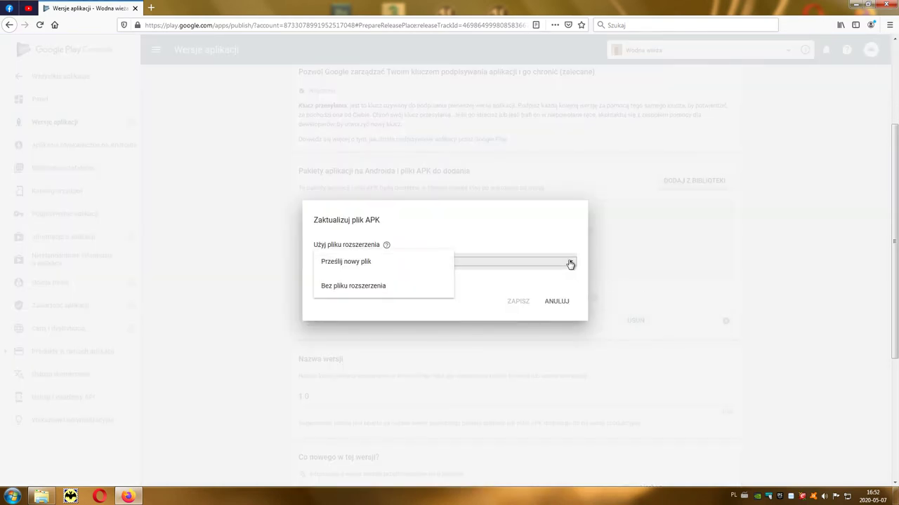
left_click(374, 266)
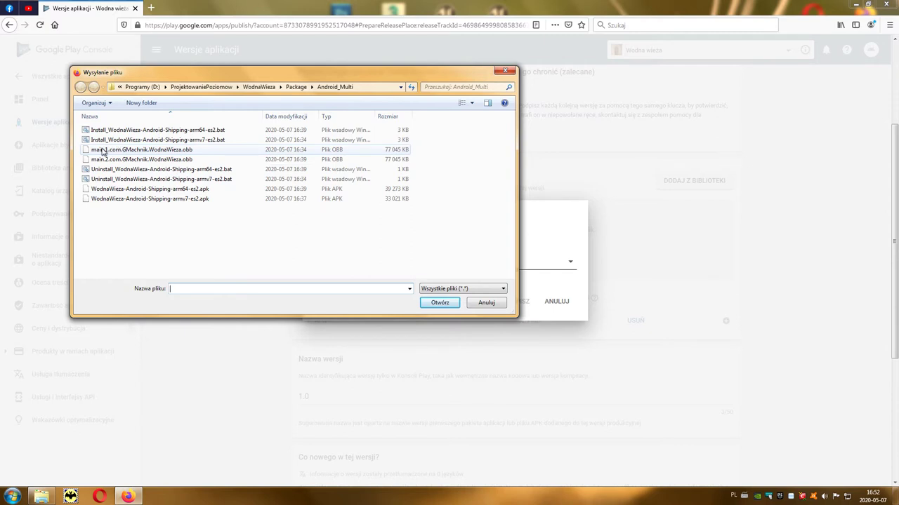
left_click(198, 152)
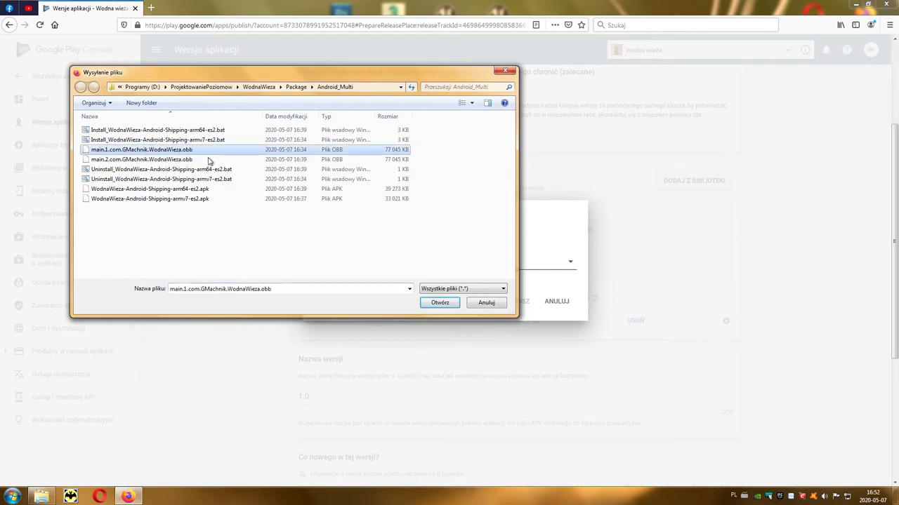
left_click(439, 303)
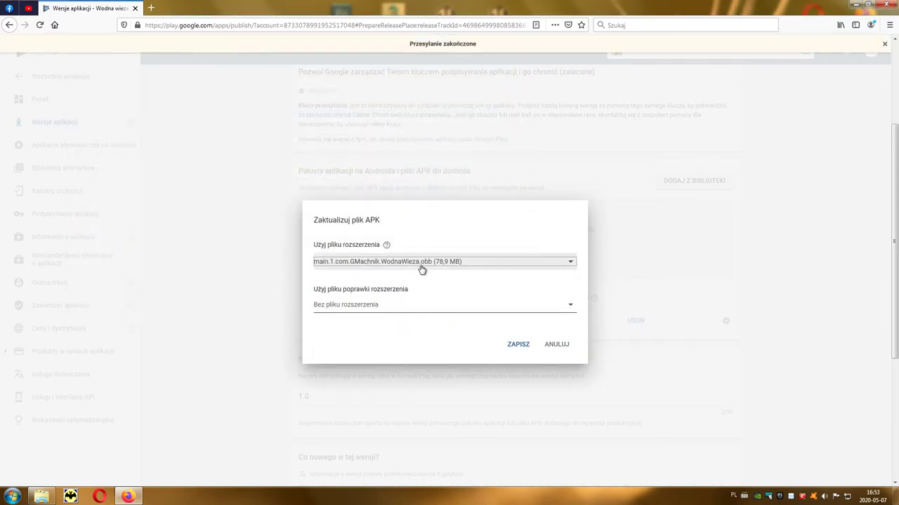
left_click(421, 269)
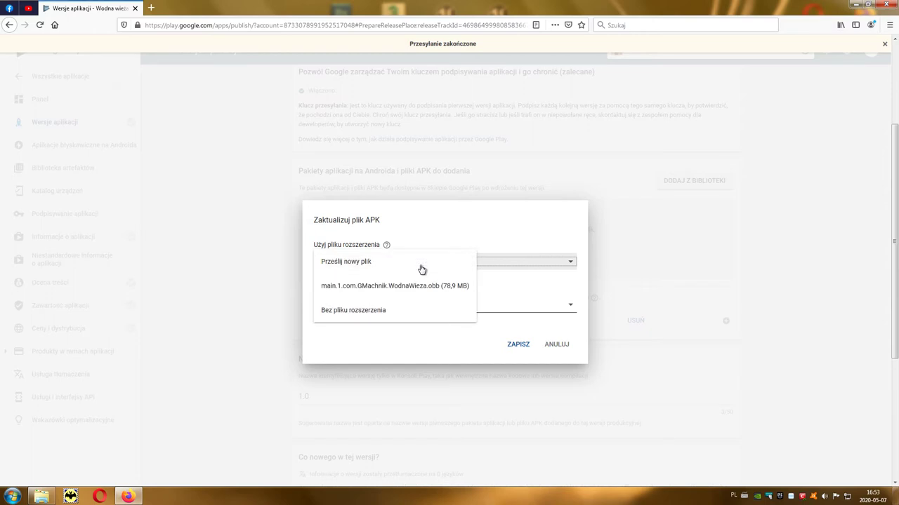
left_click(460, 288)
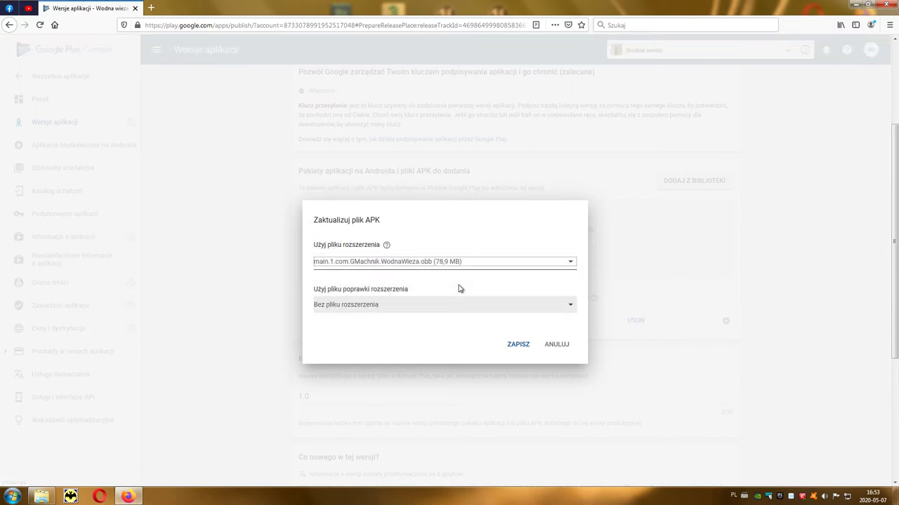
left_click(518, 345)
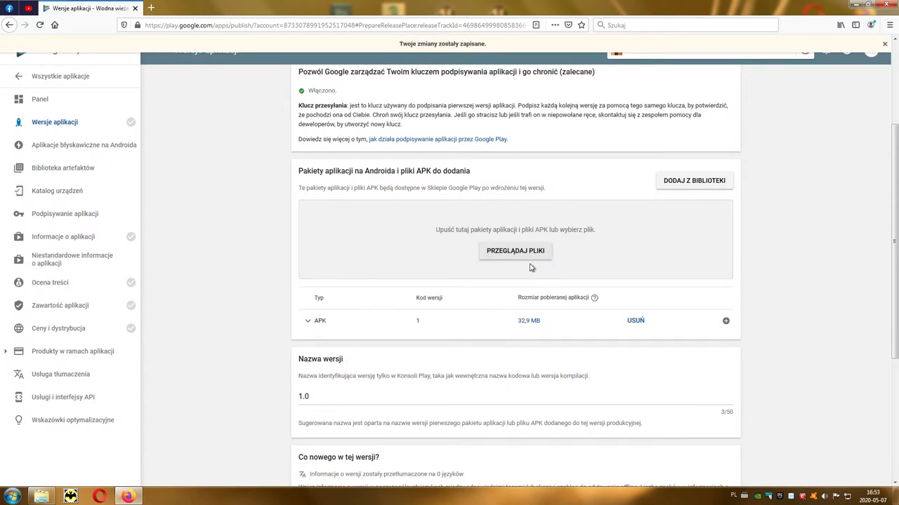
Upload the arm64 APK as a second package, version code 2.
left_click(515, 250)
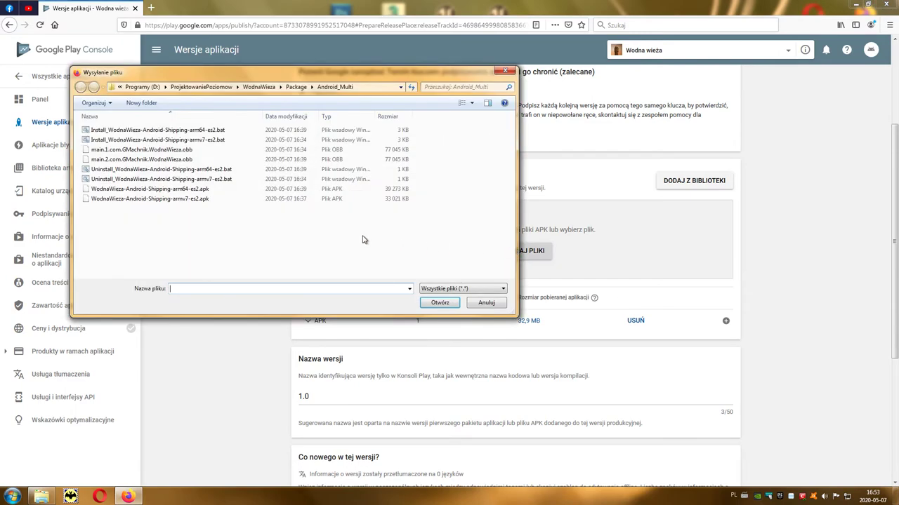
left_click(185, 192)
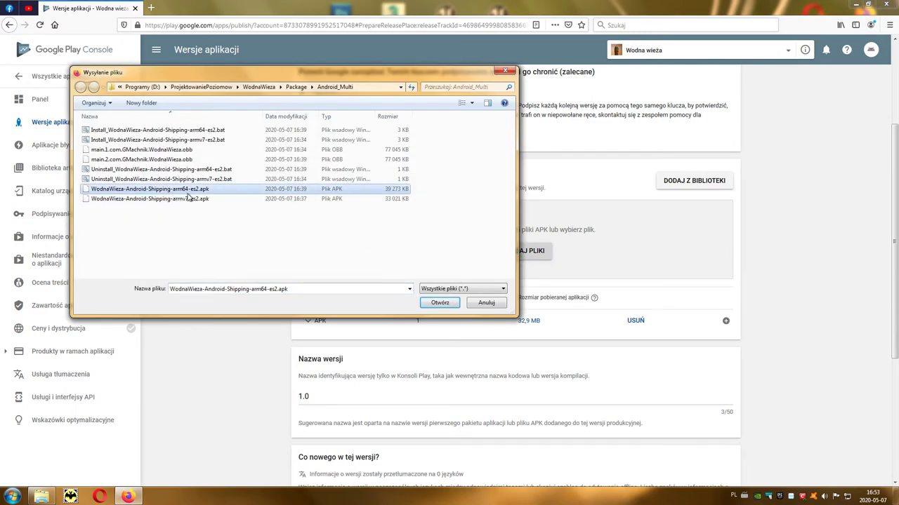
left_click(430, 306)
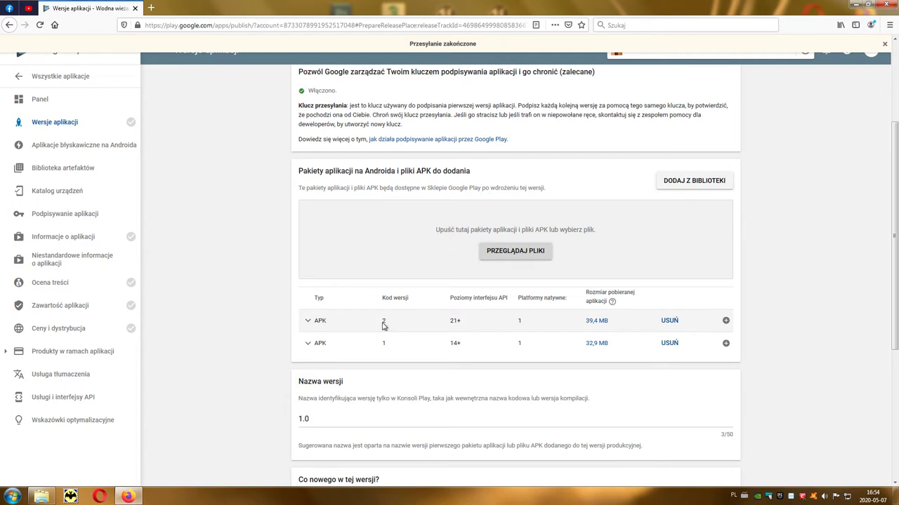
Upload main.2.com.GMachnik.WodnaWieza.obb and save it as version 2's expansion file.
left_click(726, 321)
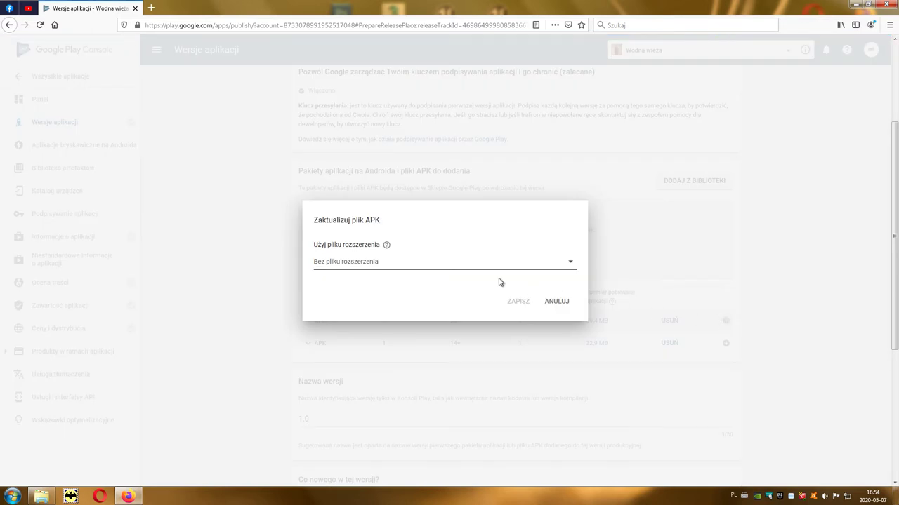
left_click(471, 267)
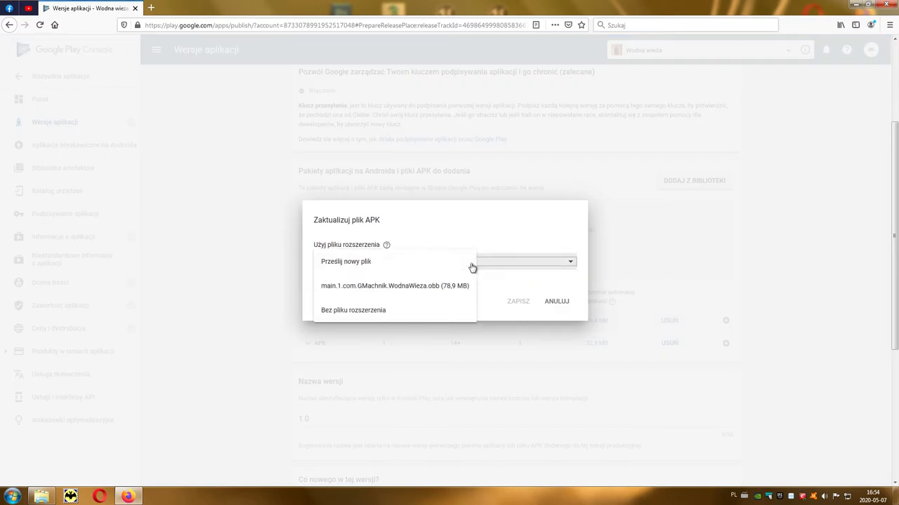
left_click(335, 262)
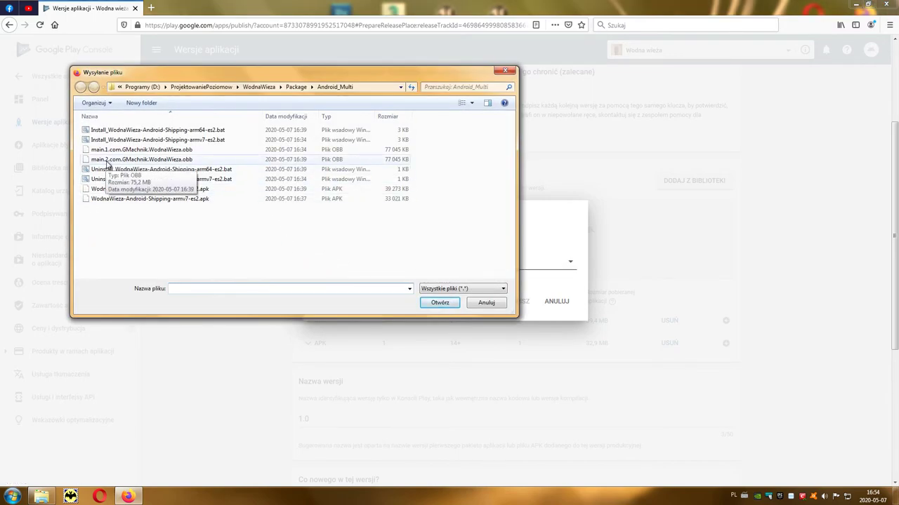
left_click(108, 163)
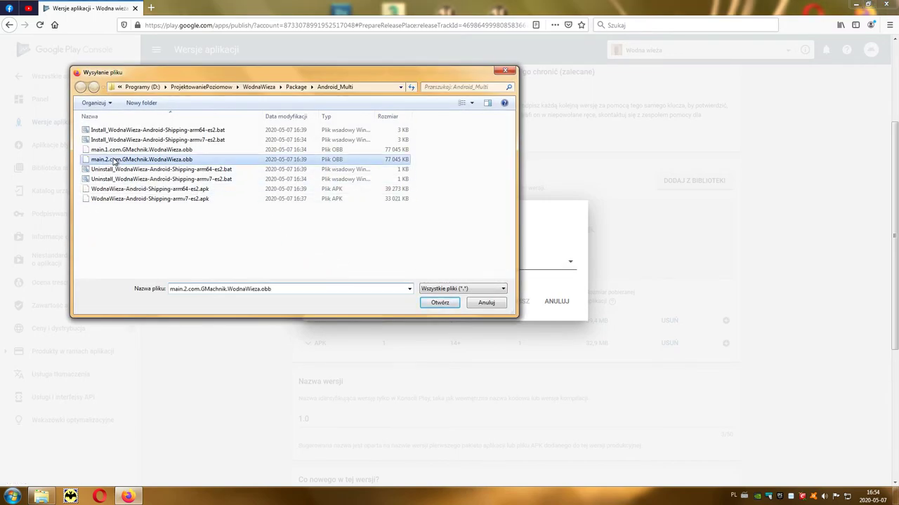
left_click(436, 305)
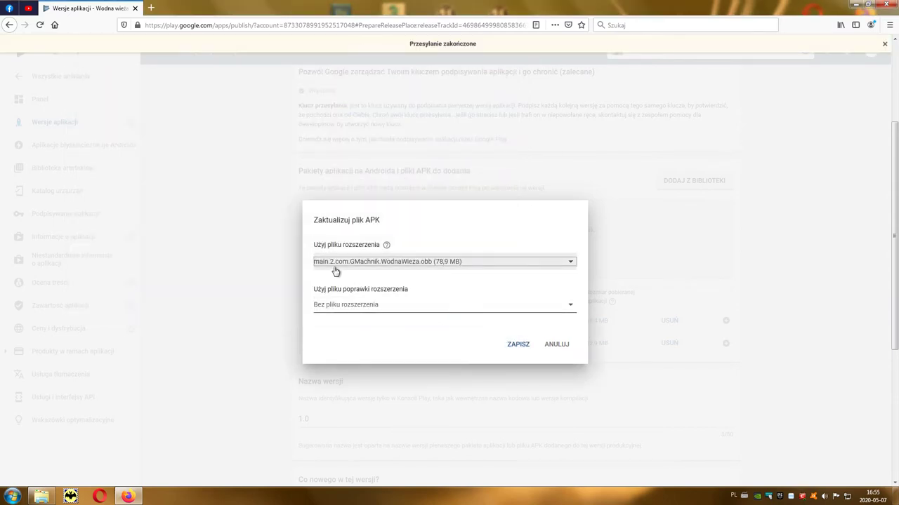
left_click(516, 345)
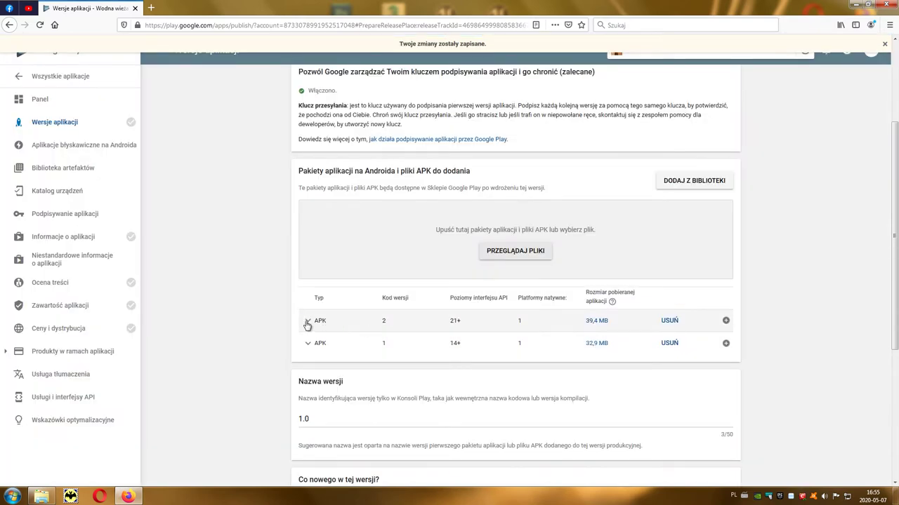
Expand the version 2 APK details: arm64-v8a, target SDK 28, 4484 supported devices.
left_click(307, 322)
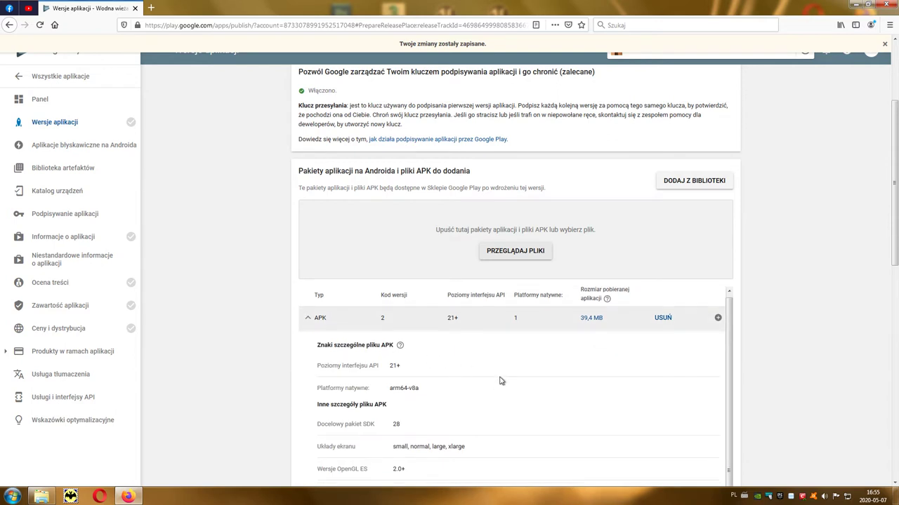
scroll(584, 395, "down", 2)
scroll(608, 397, "down", 1)
scroll(689, 395, "down", 1)
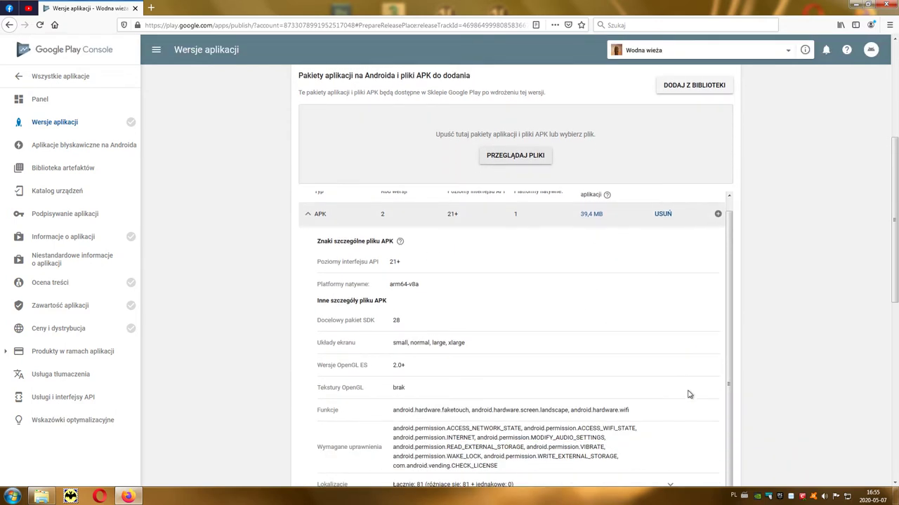
scroll(689, 401, "down", 1)
scroll(688, 401, "down", 1)
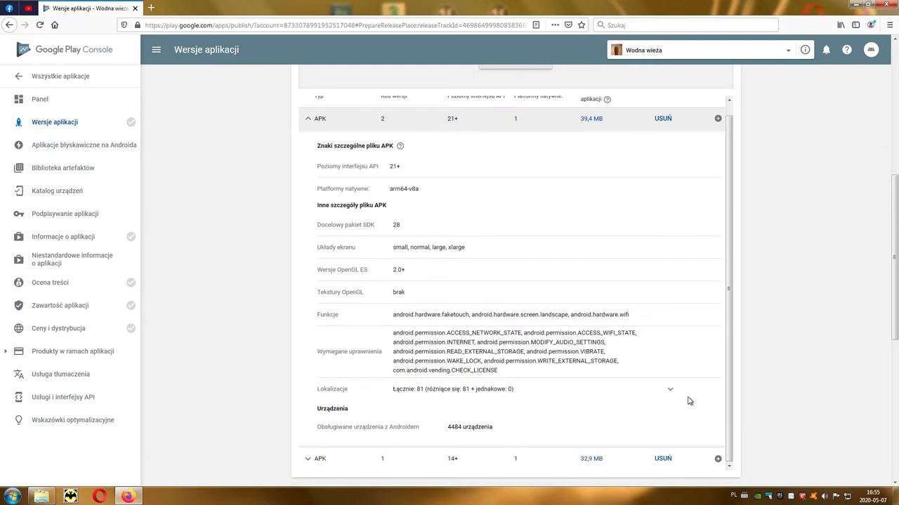
scroll(621, 412, "down", 1)
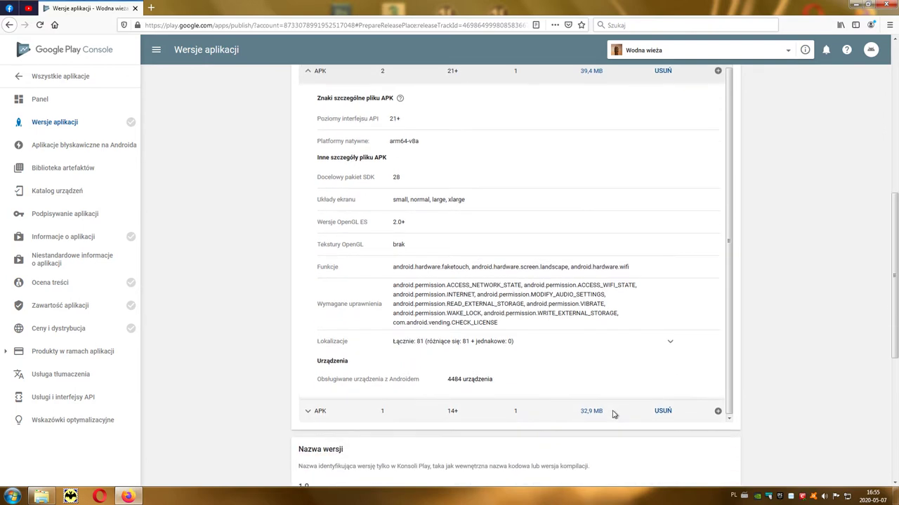
scroll(695, 220, "up", 1)
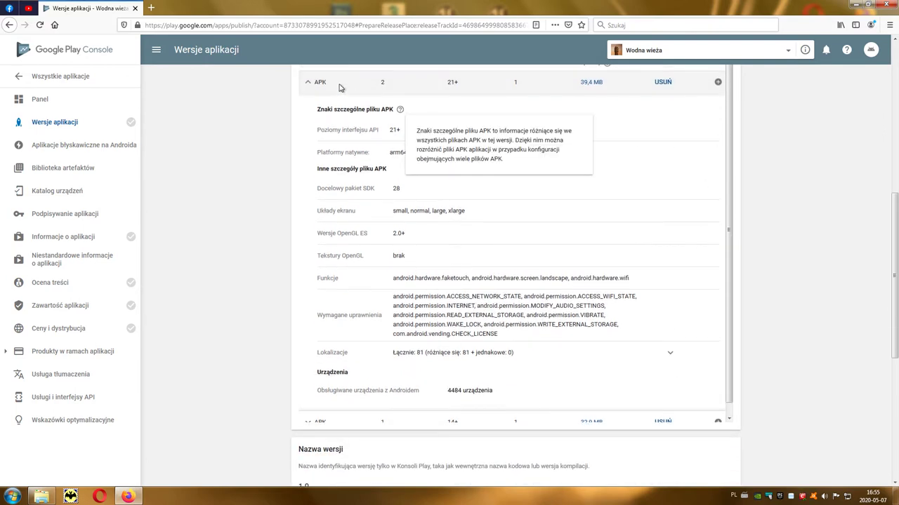
Collapse the APK details and type 'Wodna' into the release's version name.
left_click(308, 84)
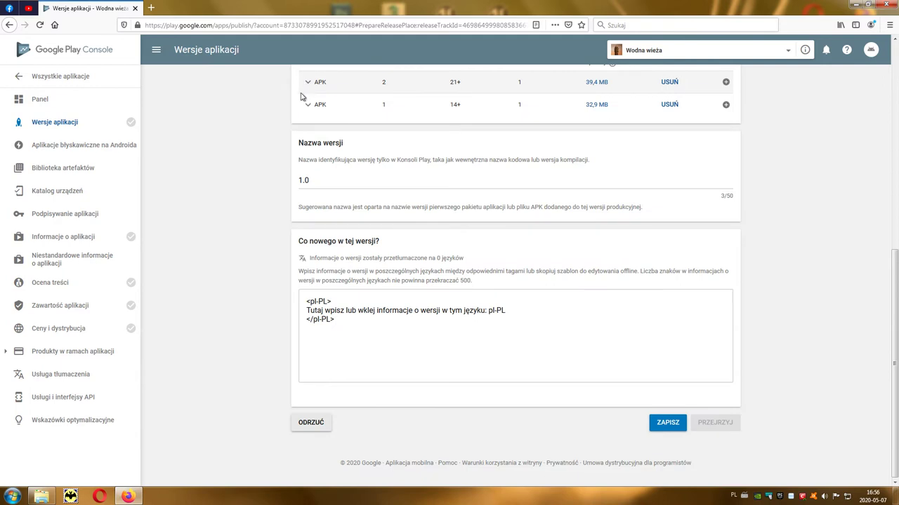
left_click(301, 182)
type("Wo")
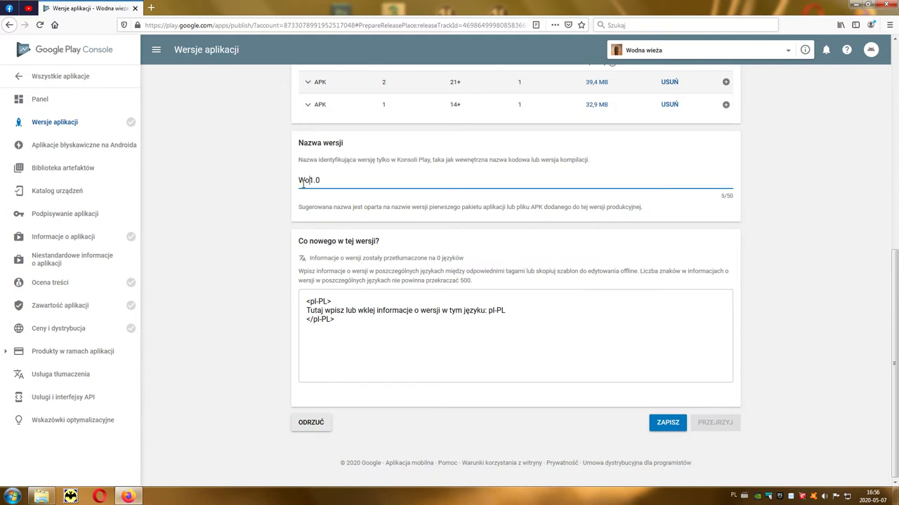
type("dna wieża")
Replace the release-notes placeholder with 'Nowa wersja.', save, and go to the rollout review.
left_click_drag(505, 300, 269, 302)
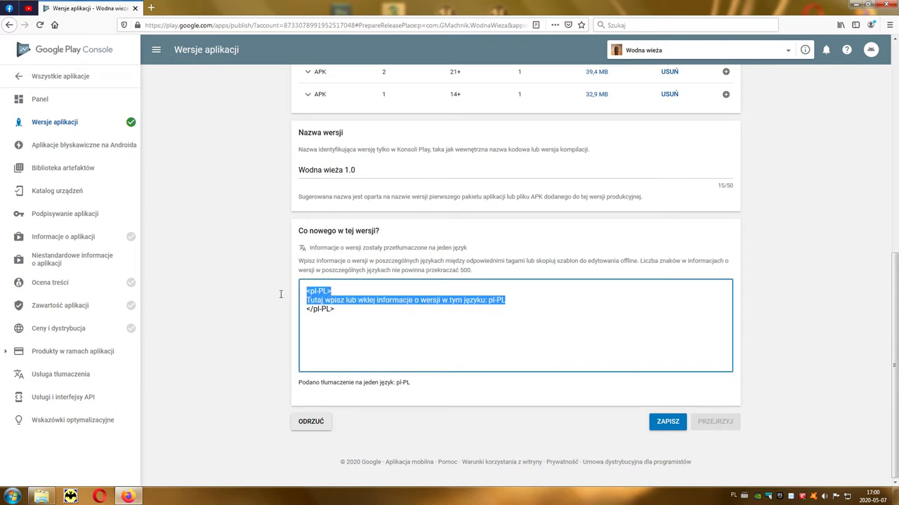
type("Nowa wersja.")
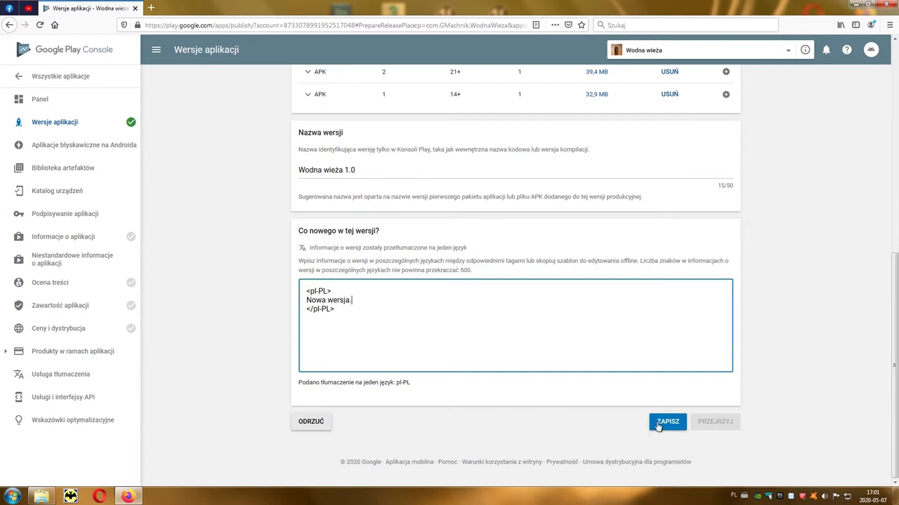
left_click(664, 424)
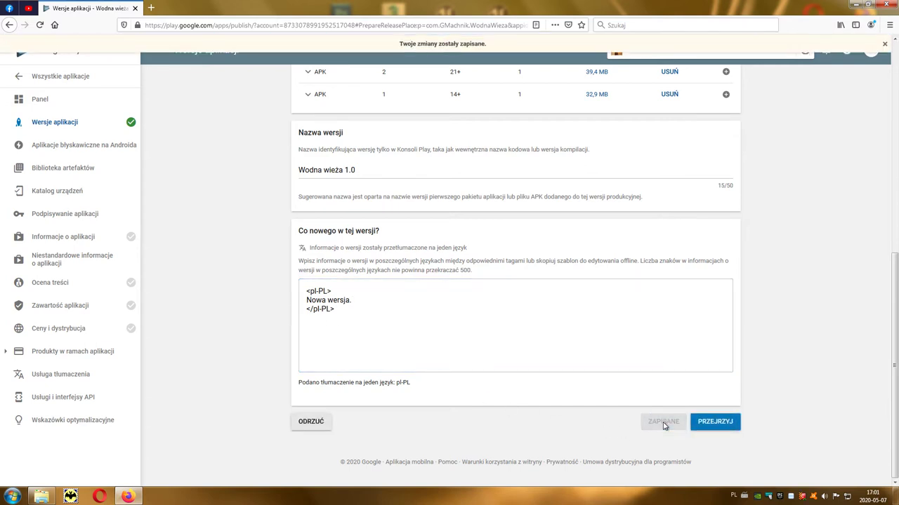
left_click(723, 425)
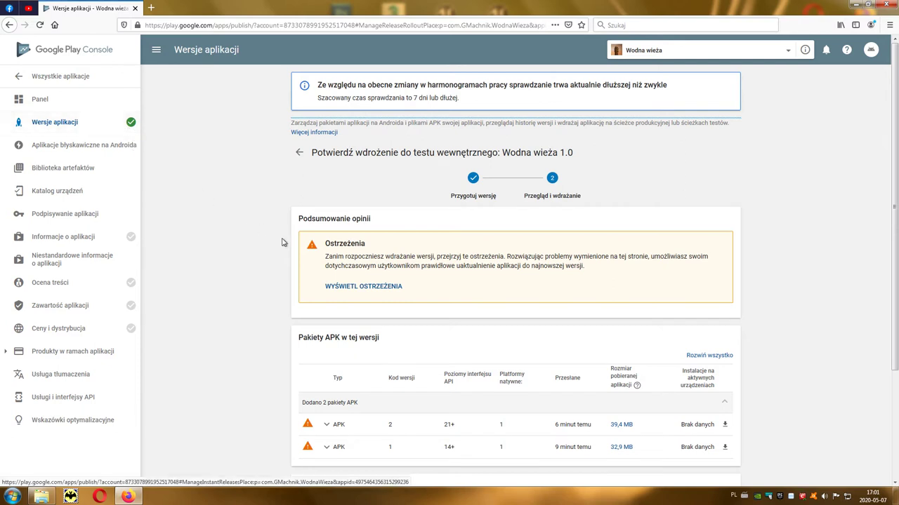
Review the internal release's rollout warnings, then go to the Ocena treści content rating page.
left_click(358, 286)
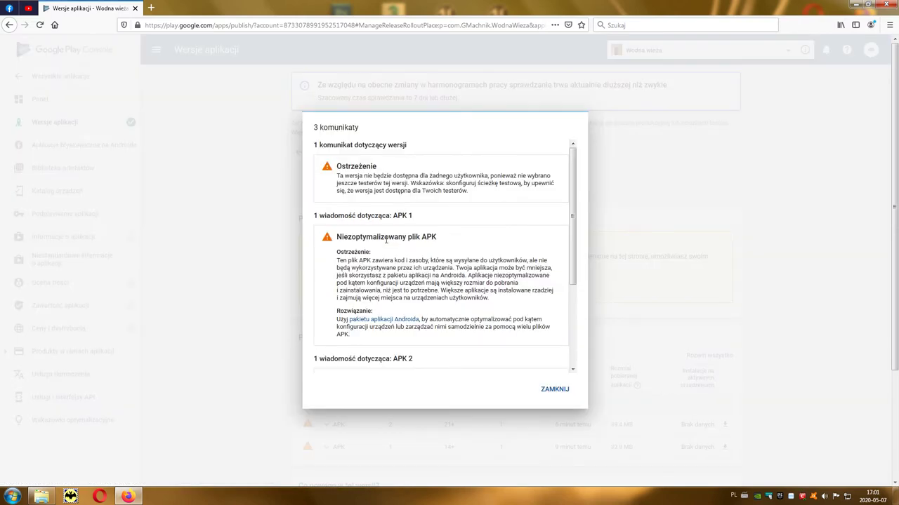
left_click_drag(572, 231, 574, 321)
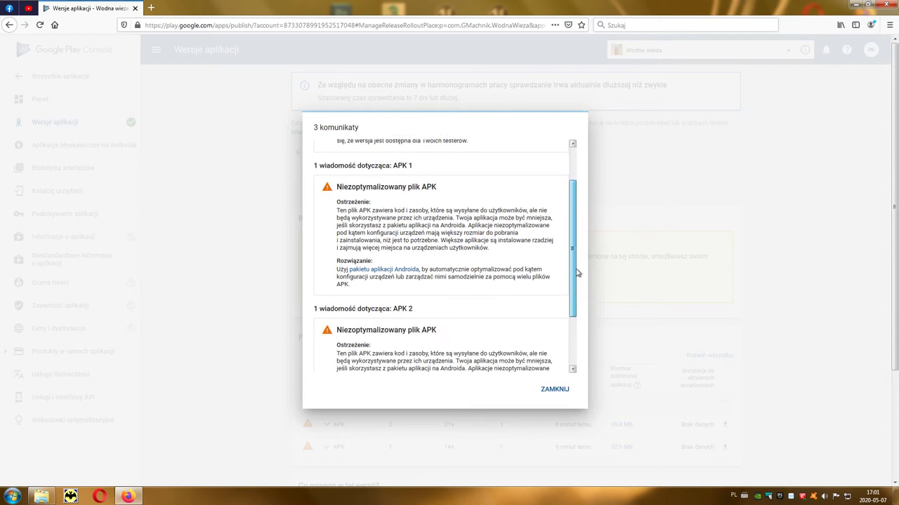
left_click(553, 389)
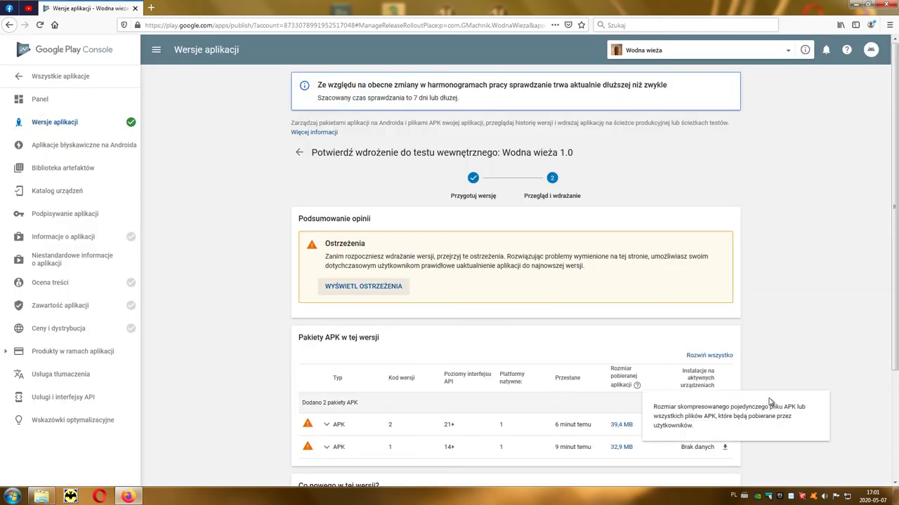
scroll(807, 351, "down", 3)
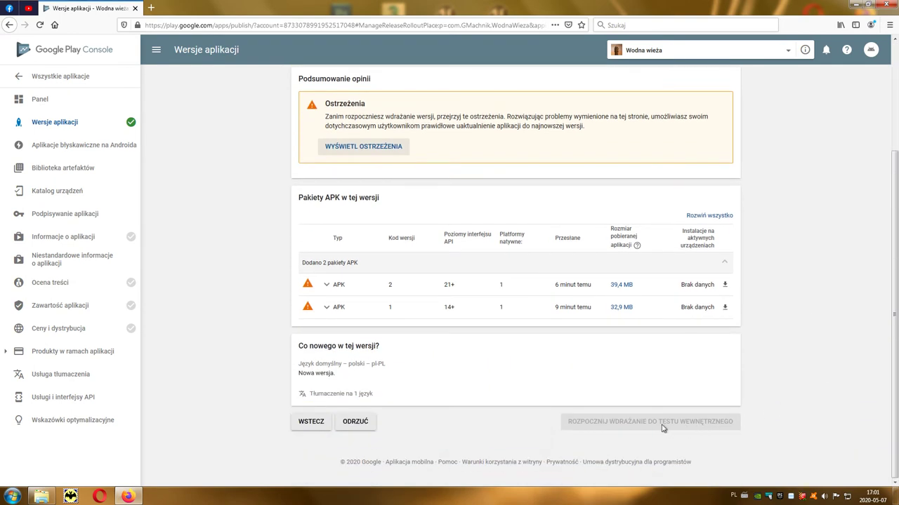
left_click(88, 284)
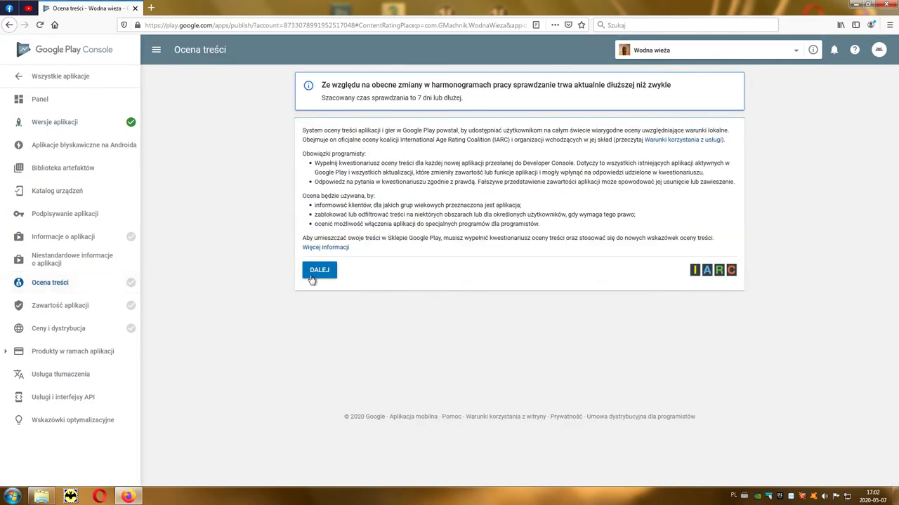
Fill in the IARC questionnaire as category GRA with a contact e-mail, save it and calculate the ratings (PEGI 3, ESRB Everyone, IARC 3+).
left_click(317, 280)
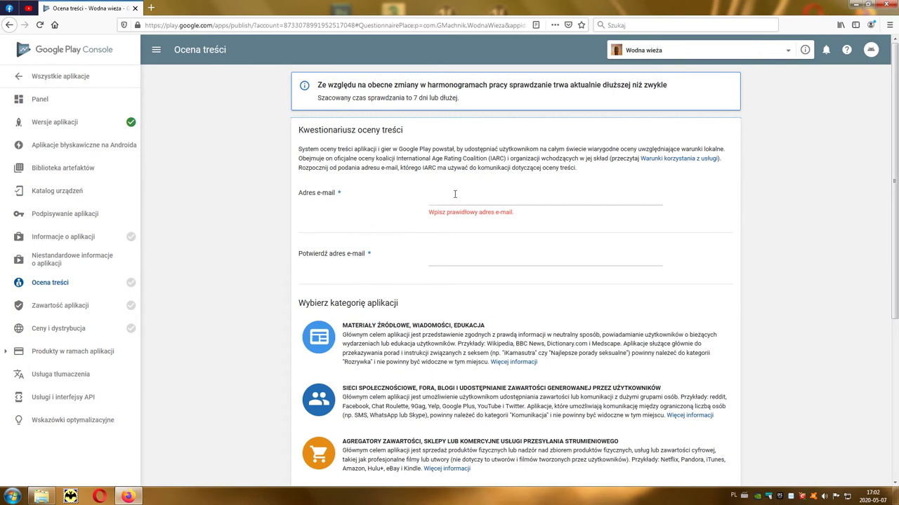
left_click(455, 193)
scroll(696, 190, "down", 2)
scroll(696, 361, "down", 3)
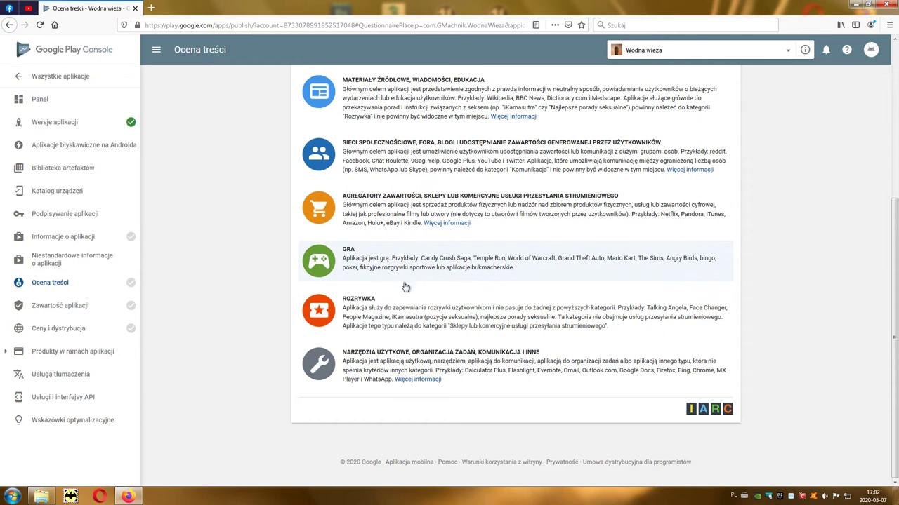
left_click(392, 261)
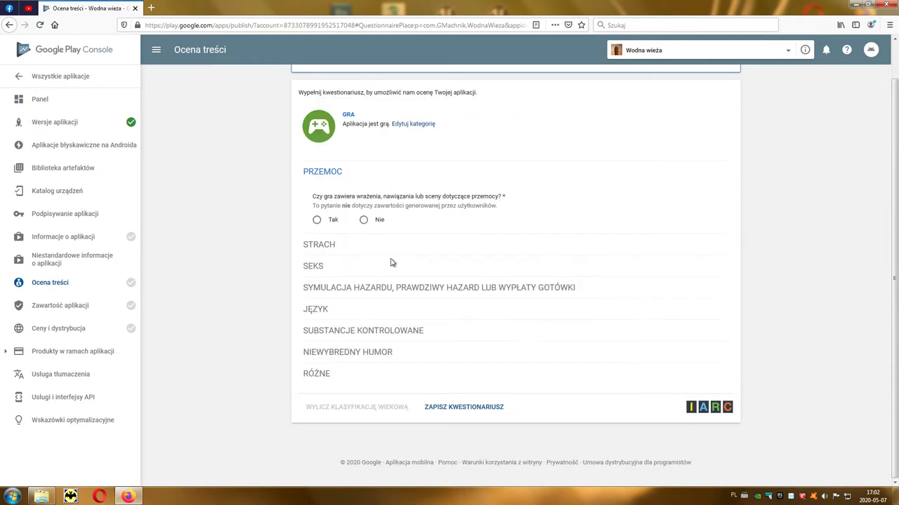
left_click(472, 412)
left_click(379, 410)
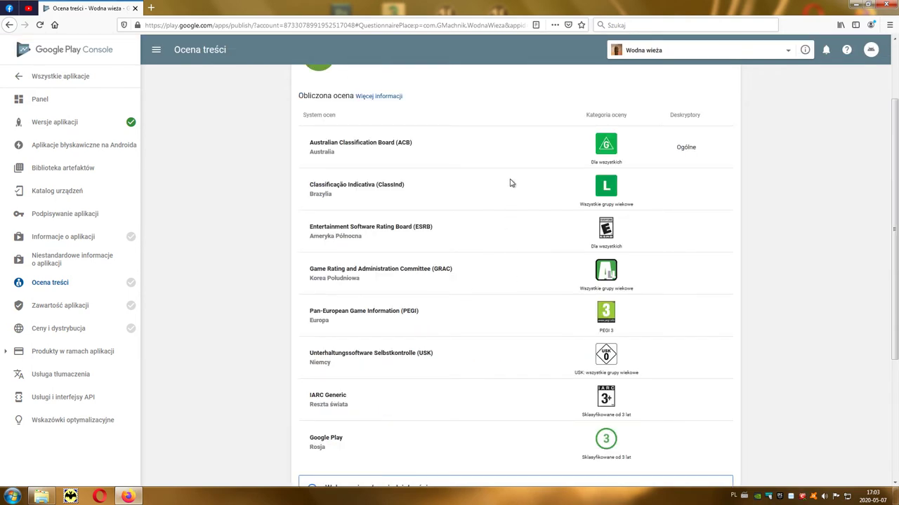
Apply the calculated PEGI 3 / ESRB Everyone / IARC 3+ content rating.
scroll(581, 426, "down", 5)
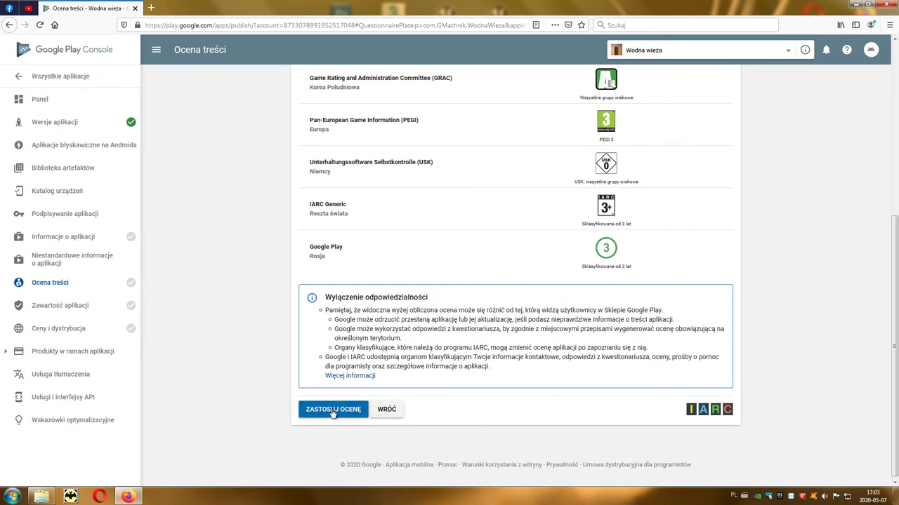
left_click(333, 410)
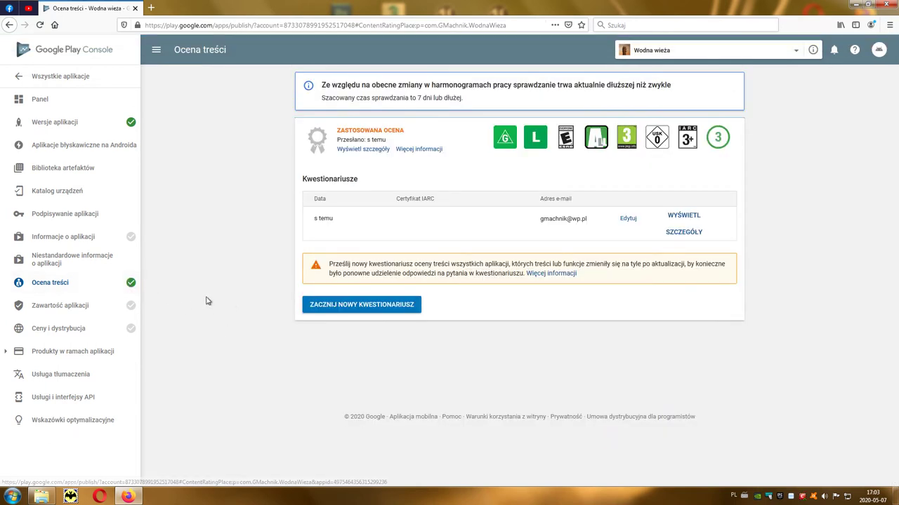
In Ceny i dystrybucja, set the free app's availability in Polska to Dostępna.
left_click(89, 337)
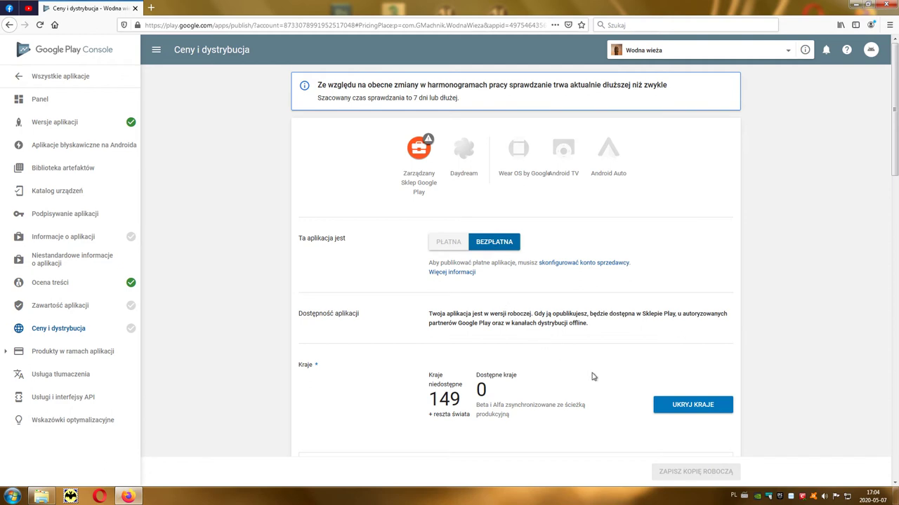
scroll(592, 377, "down", 2)
scroll(650, 337, "down", 2)
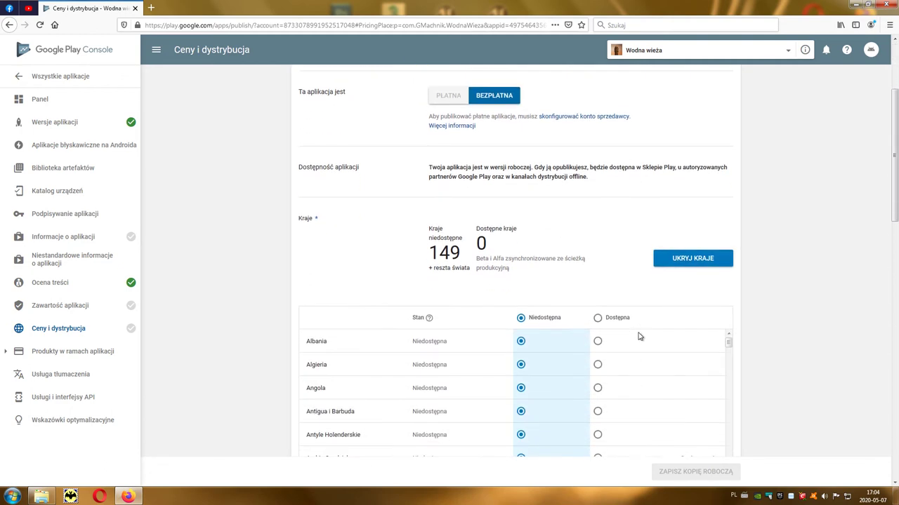
scroll(765, 301, "down", 3)
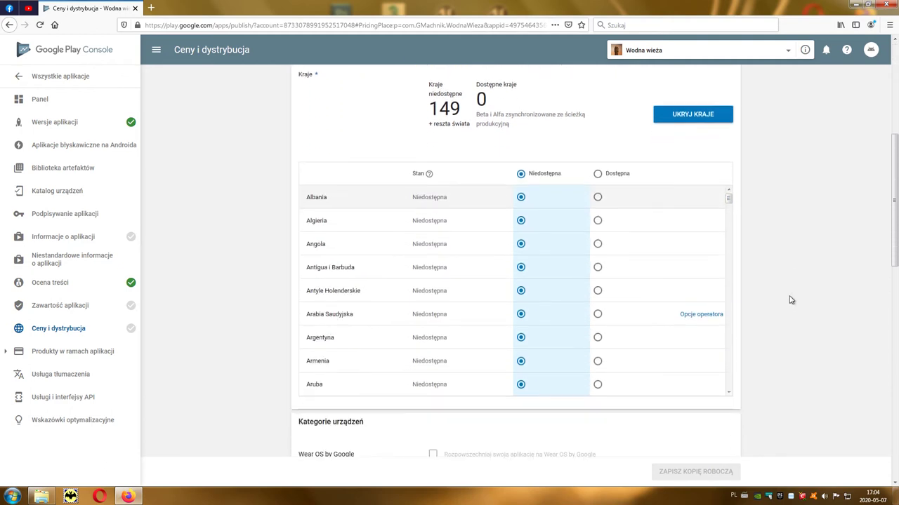
mouse_move(728, 156)
left_mouse_down()
mouse_move(733, 256)
mouse_move(748, 292)
left_mouse_up()
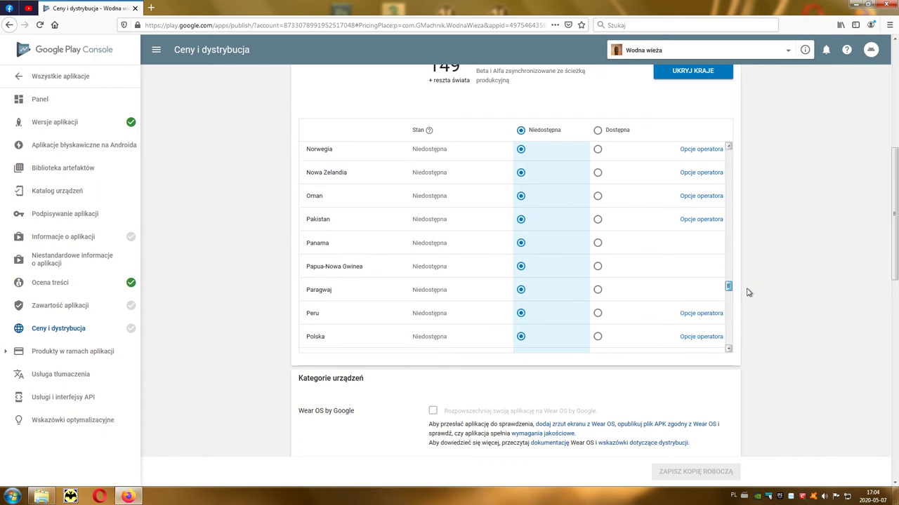
left_click(597, 337)
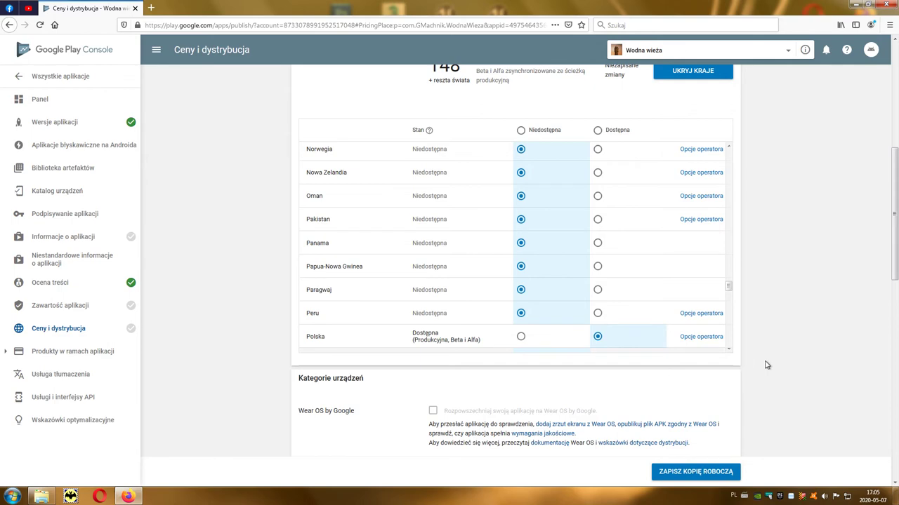
Accept the content guidelines and US export laws and save the distribution draft.
scroll(766, 365, "down", 2)
scroll(766, 365, "down", 2)
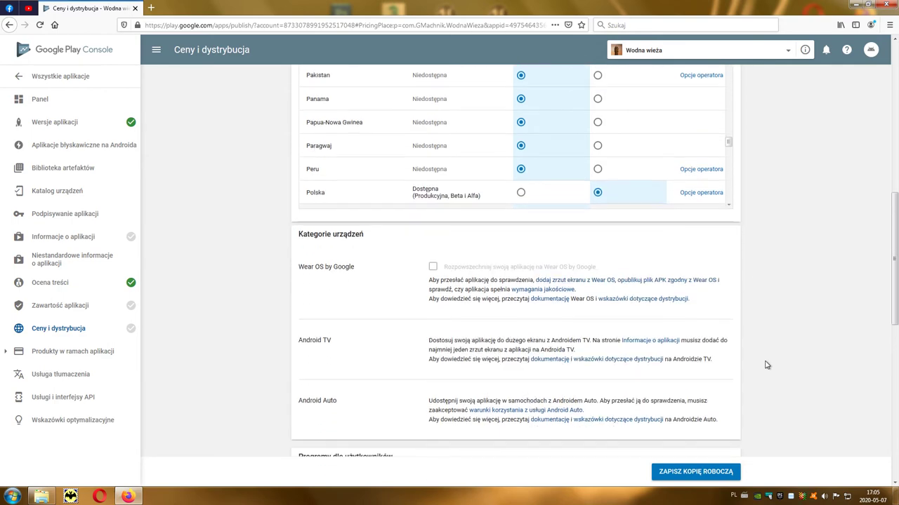
scroll(766, 365, "down", 3)
scroll(767, 366, "down", 1)
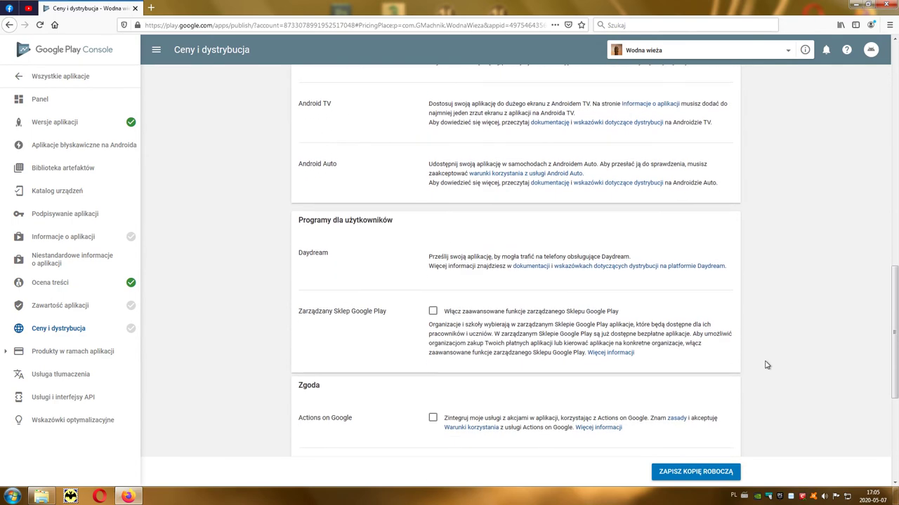
scroll(767, 365, "down", 1)
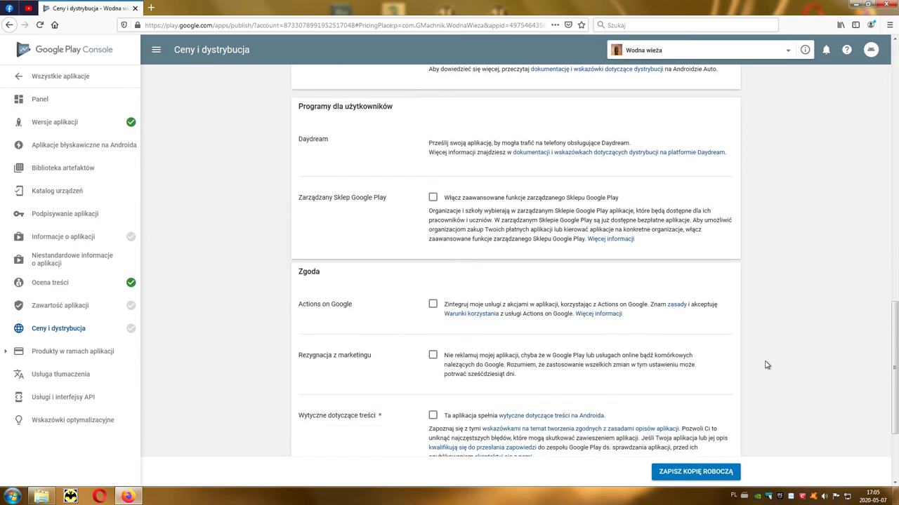
scroll(766, 365, "down", 2)
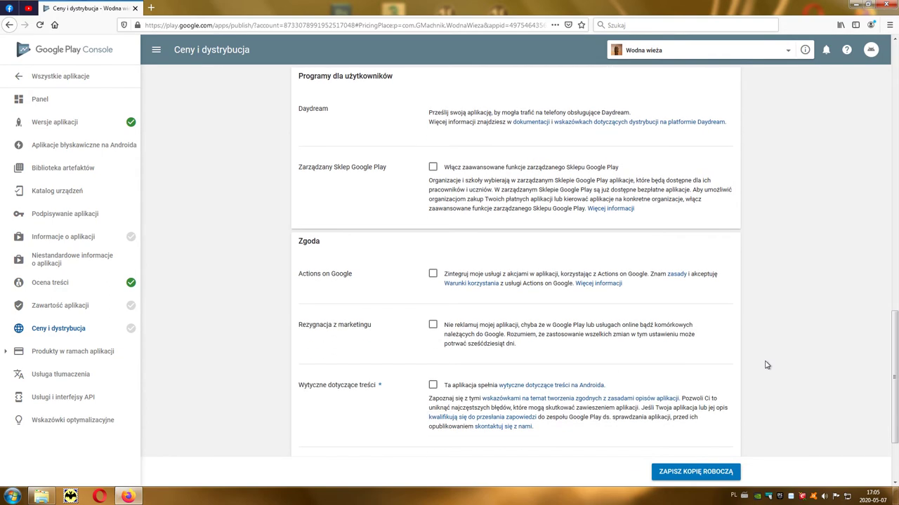
scroll(766, 365, "down", 2)
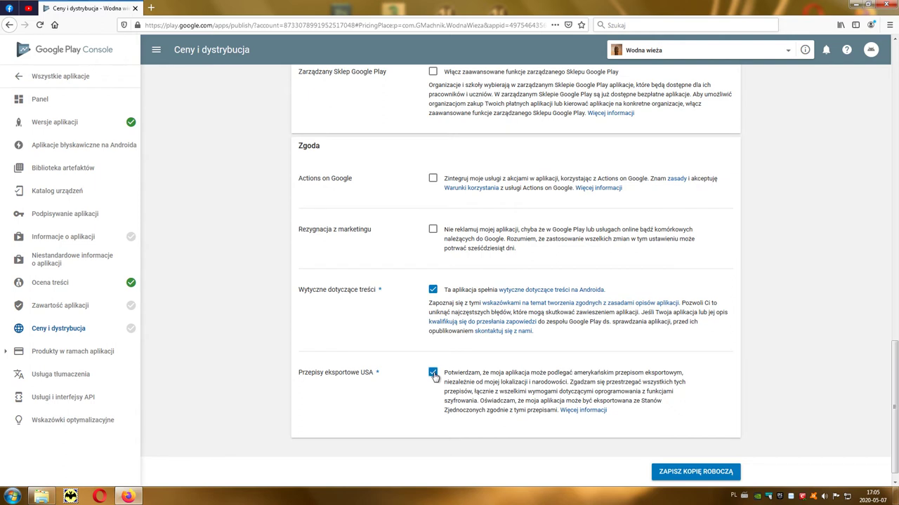
left_click(687, 473)
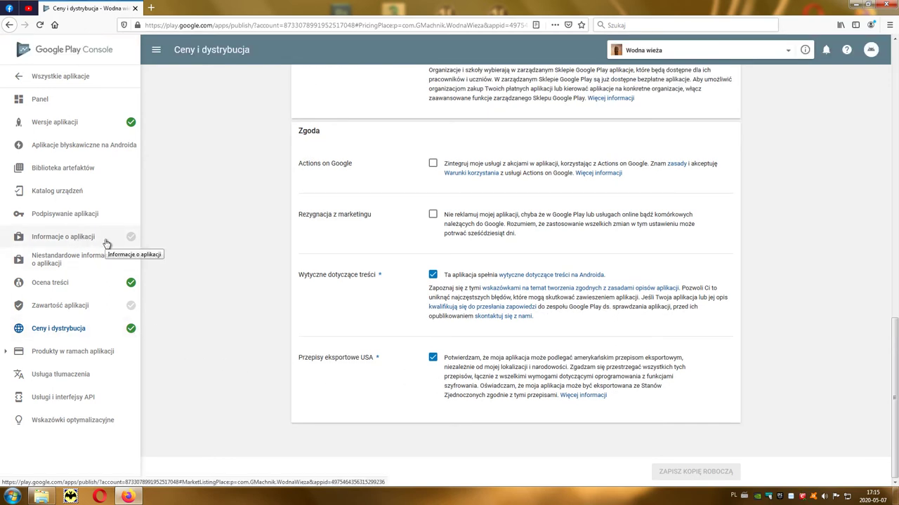
Save the Informacje o aplikacji store listing draft with category Gry / Fabularne.
left_click(106, 243)
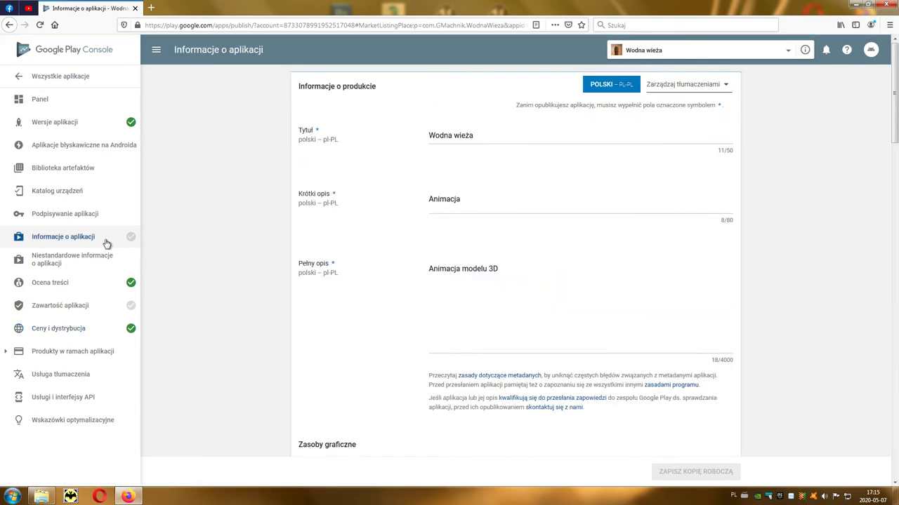
scroll(271, 362, "down", 2)
scroll(281, 369, "down", 3)
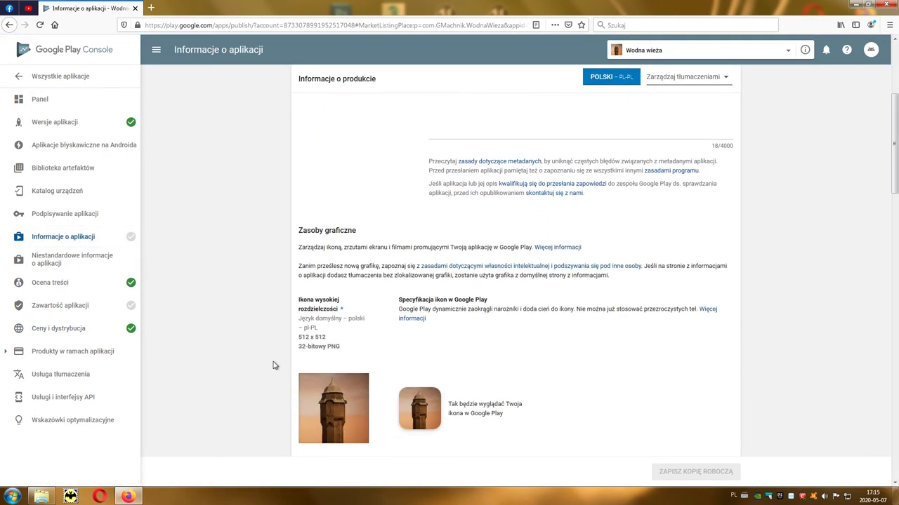
scroll(274, 363, "down", 4)
scroll(267, 361, "down", 4)
scroll(266, 360, "down", 1)
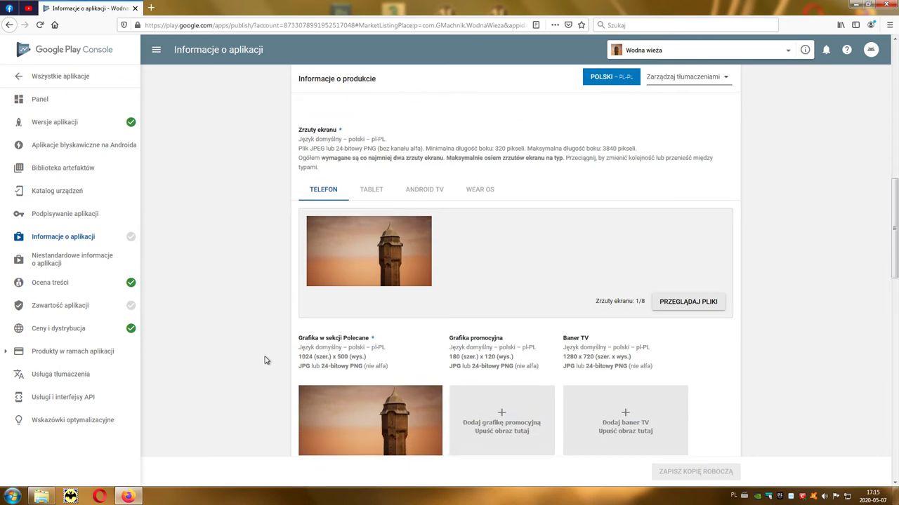
scroll(652, 330, "down", 2)
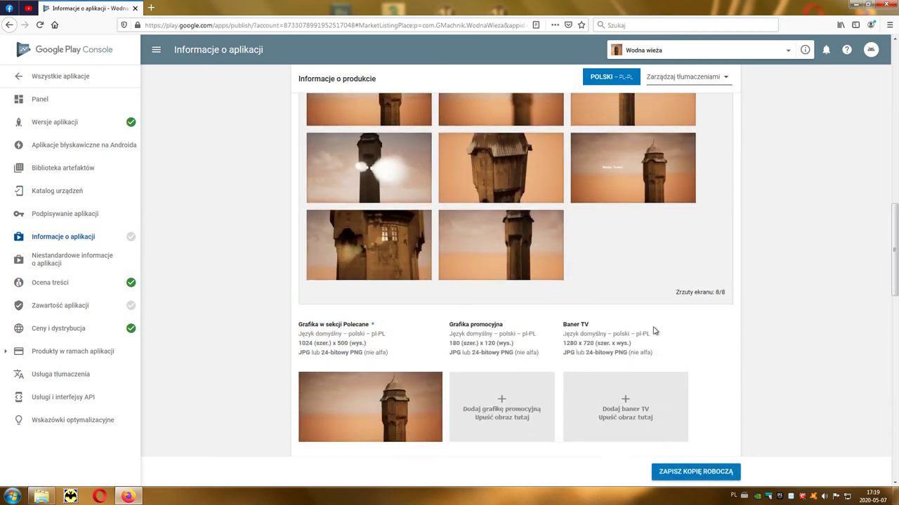
scroll(652, 330, "down", 3)
scroll(648, 336, "down", 1)
scroll(649, 336, "down", 3)
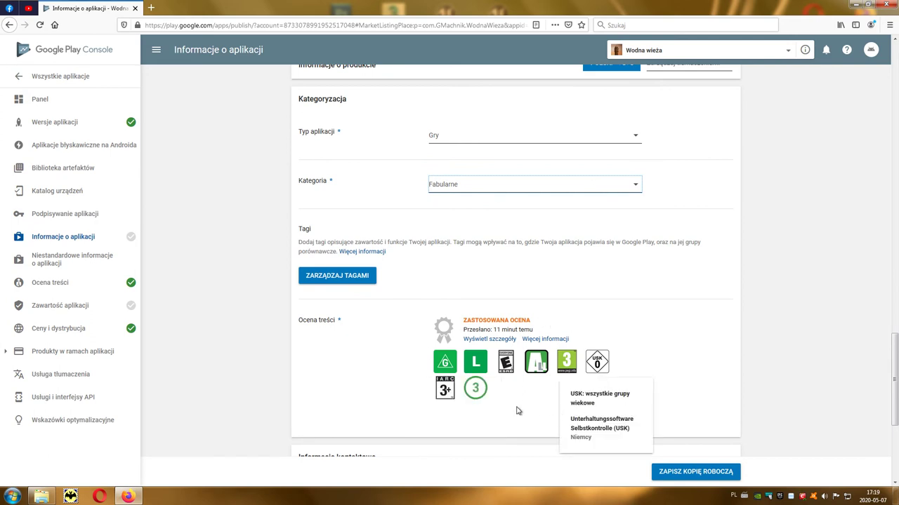
scroll(514, 409, "down", 2)
scroll(513, 409, "down", 1)
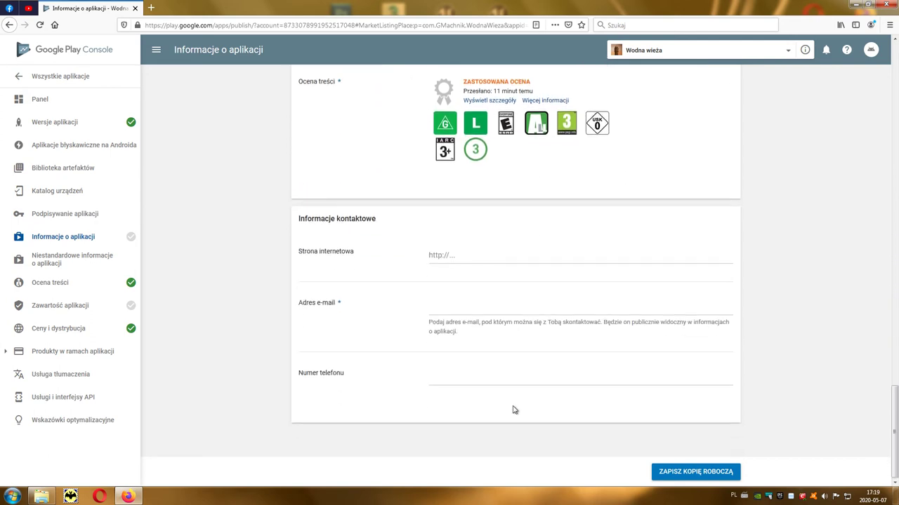
left_click(676, 479)
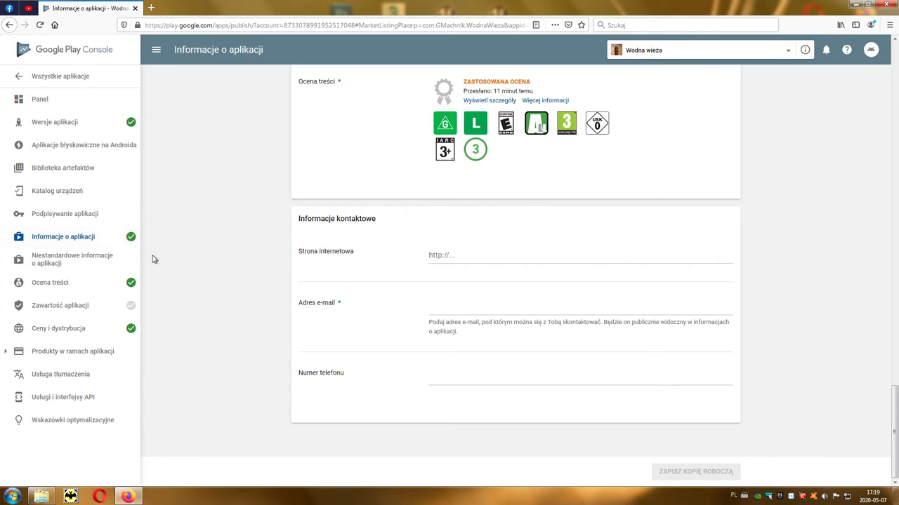
In Zawartość aplikacji, declare under Reklamy that the app contains no ads, and save.
left_click(81, 311)
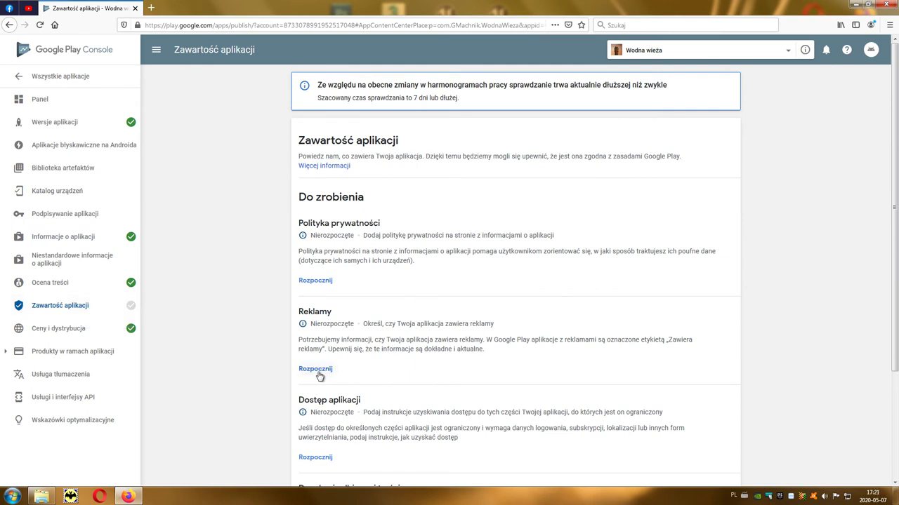
left_click(319, 372)
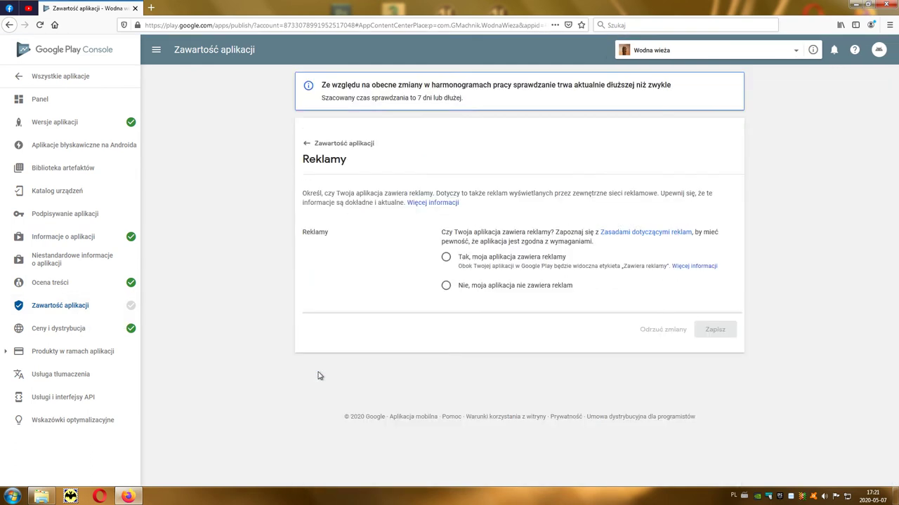
left_click(486, 291)
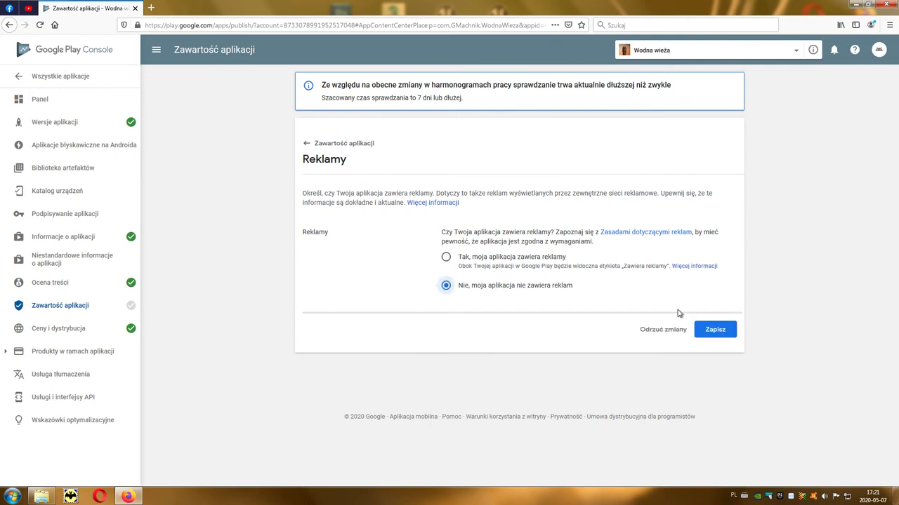
left_click(715, 330)
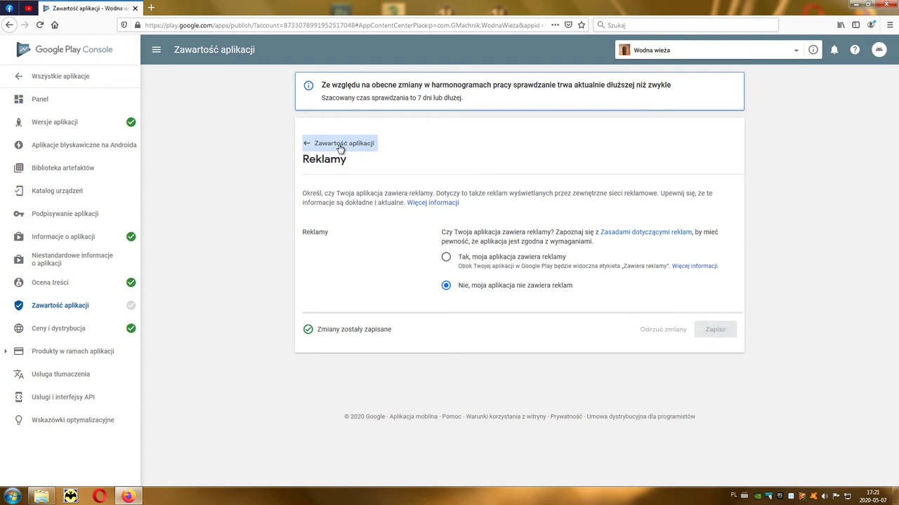
left_click(342, 143)
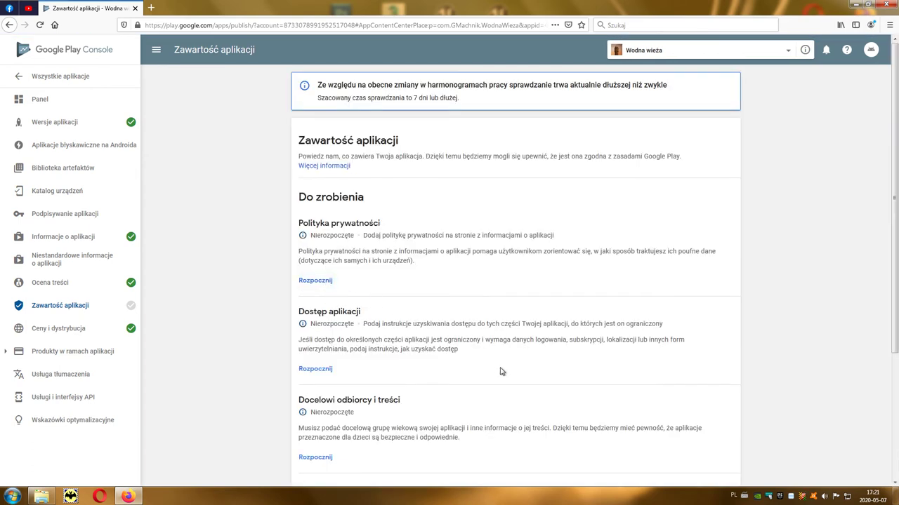
Set Dostęp aplikacji to 'Wszystkie funkcje są dostępne' without special access requirements, and save.
left_click(316, 370)
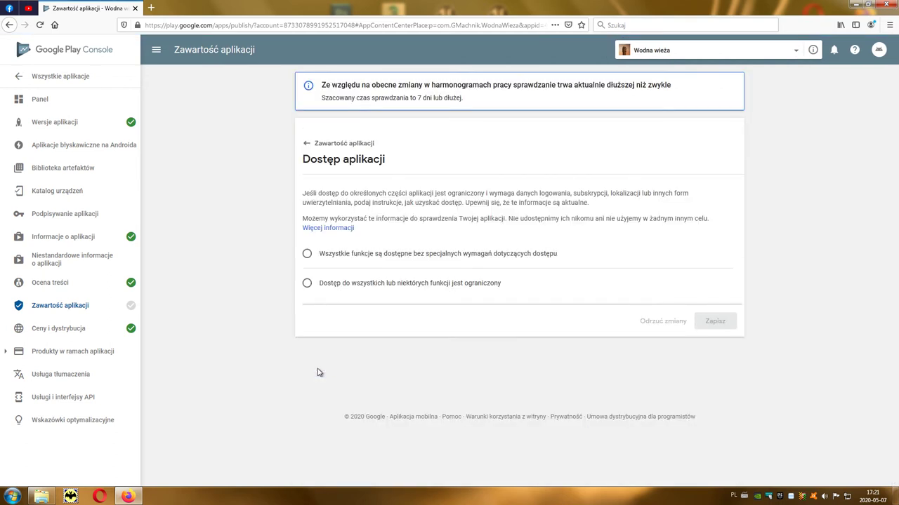
left_click(368, 254)
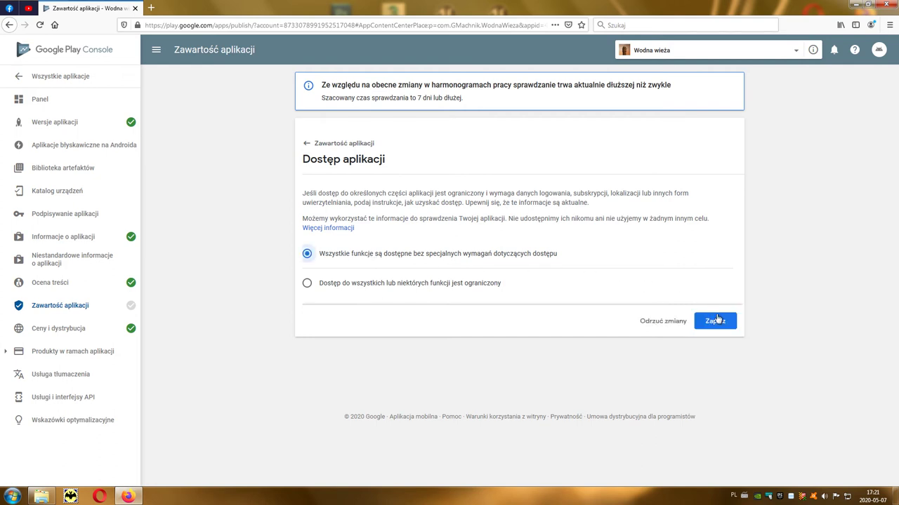
left_click(723, 323)
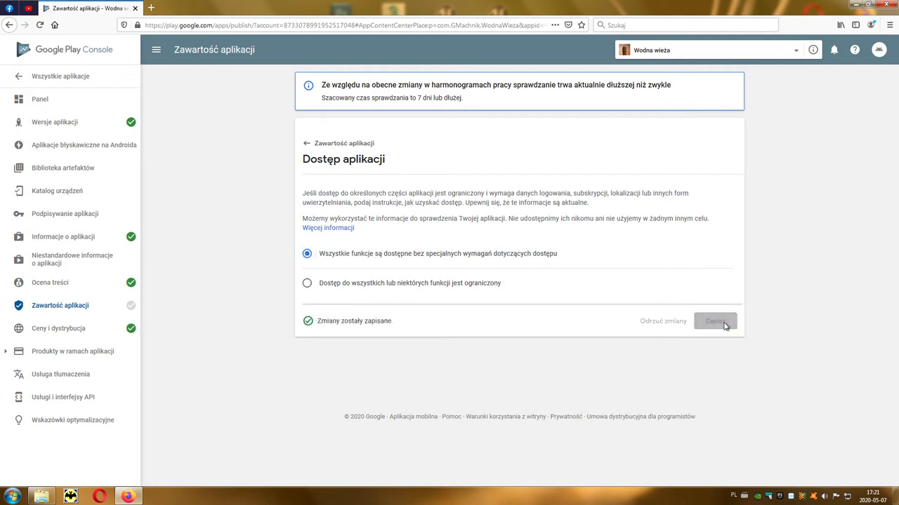
left_click(342, 143)
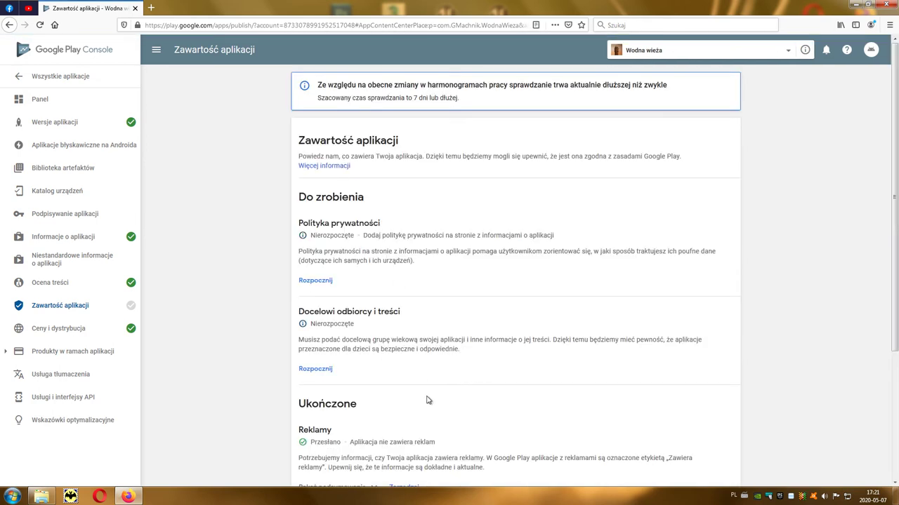
Set target ages 13–15, 16–17 and 18 lub więcej, answer Tak to appealing to children, and save.
left_click(311, 373)
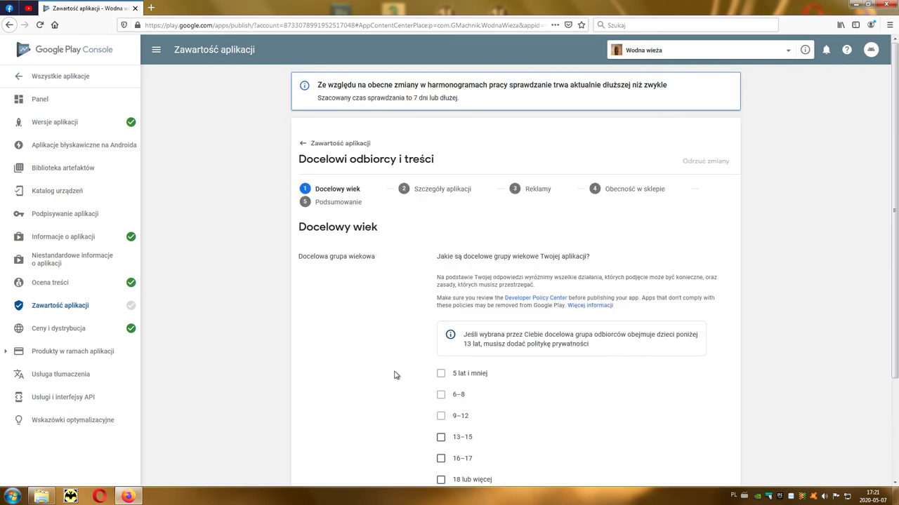
scroll(551, 391, "down", 1)
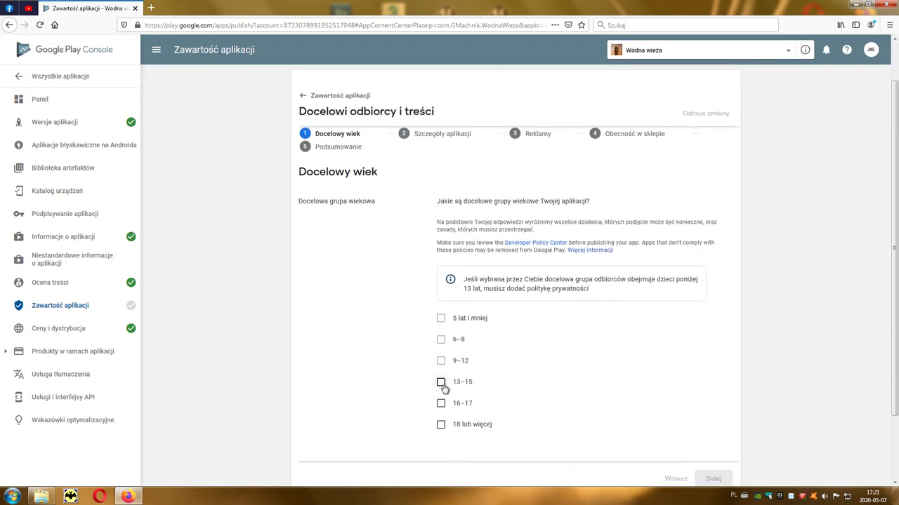
left_click(441, 382)
left_click(441, 404)
left_click(441, 425)
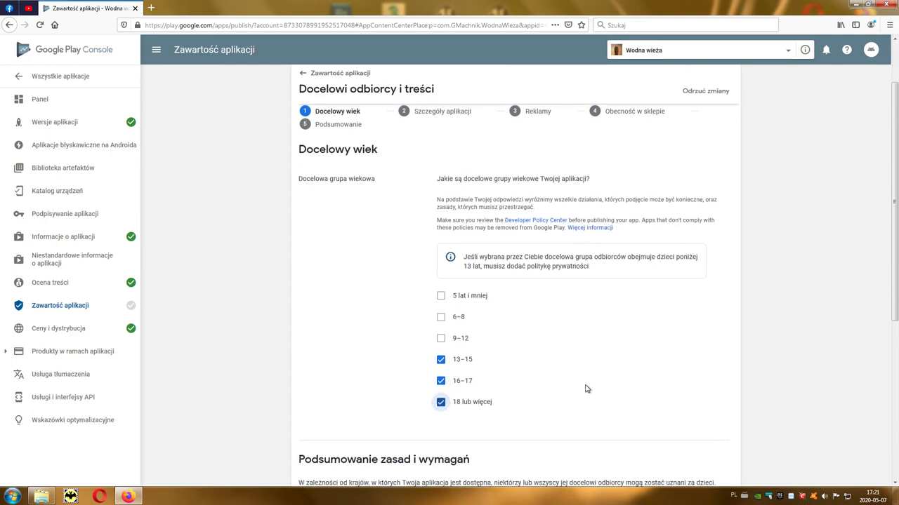
scroll(585, 387, "down", 2)
scroll(586, 388, "down", 2)
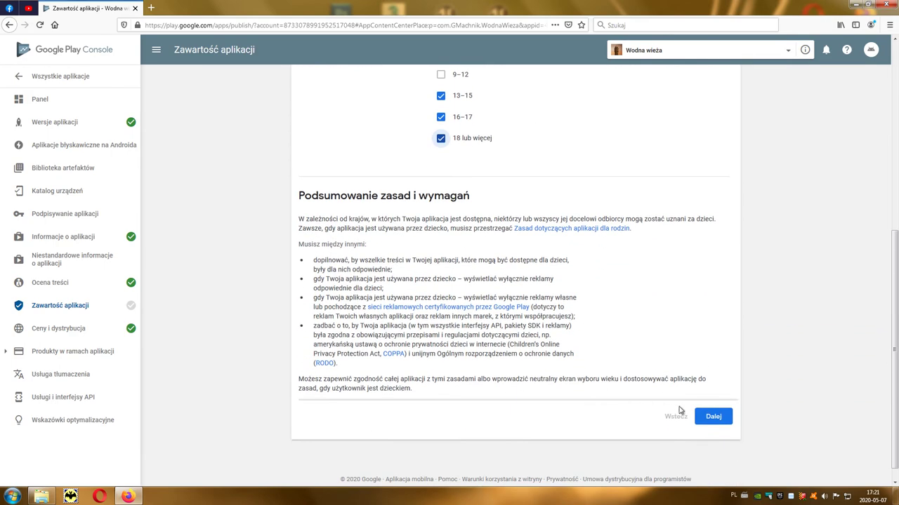
left_click(713, 416)
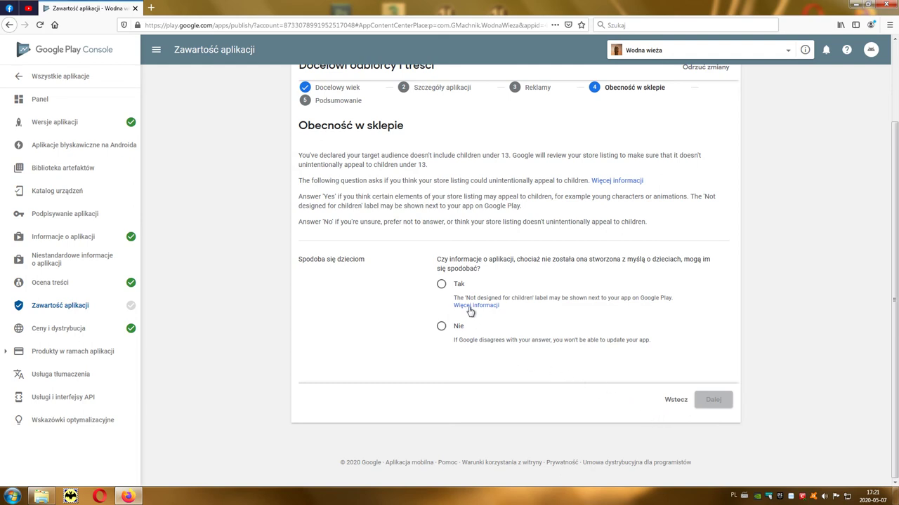
left_click(441, 285)
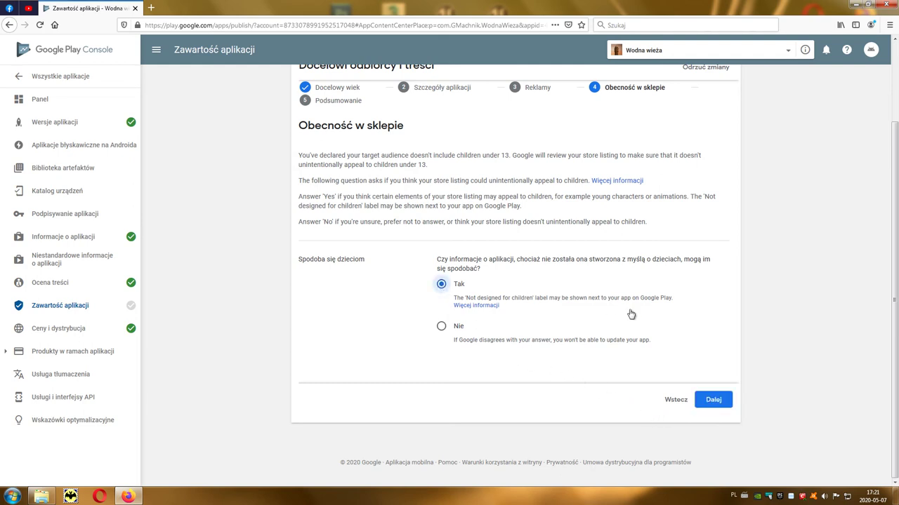
left_click(714, 401)
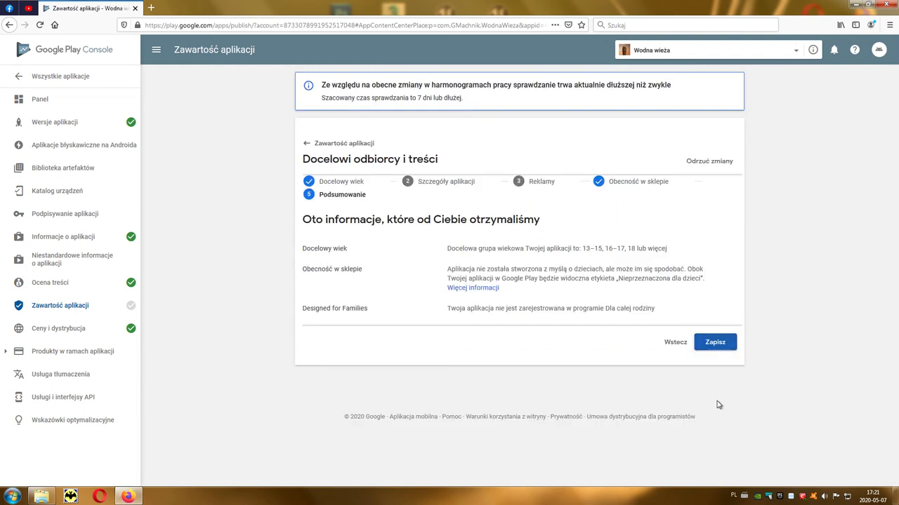
left_click(716, 349)
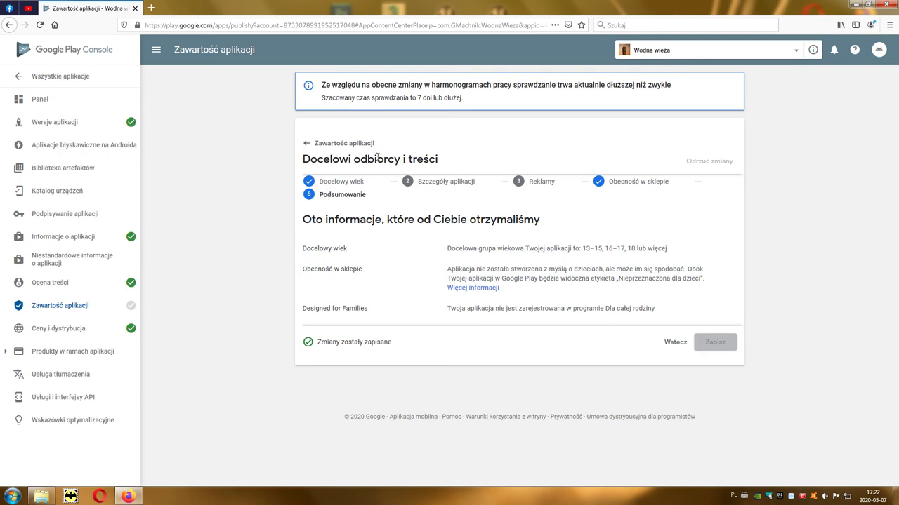
Paste the privacy policy URL under Polityka prywatności and save it.
left_click(341, 143)
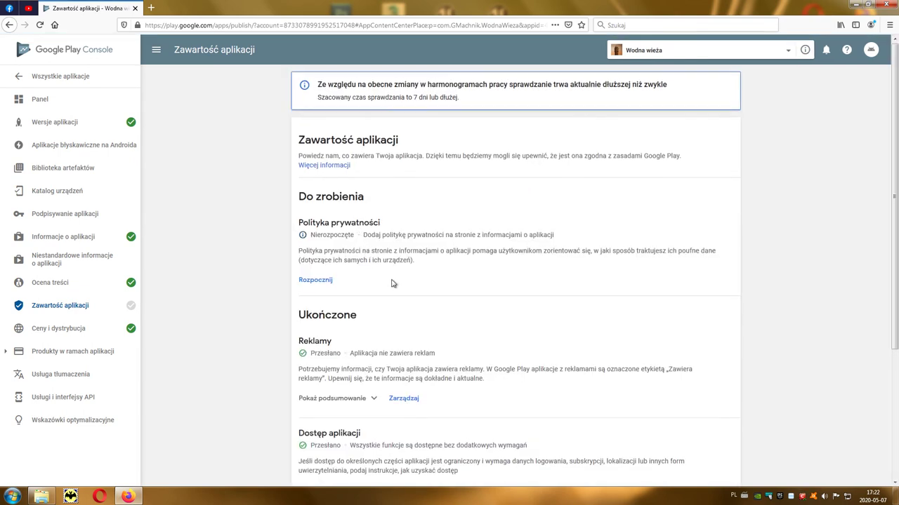
scroll(379, 267, "down", 2)
scroll(392, 282, "down", 2)
scroll(392, 282, "up", 4)
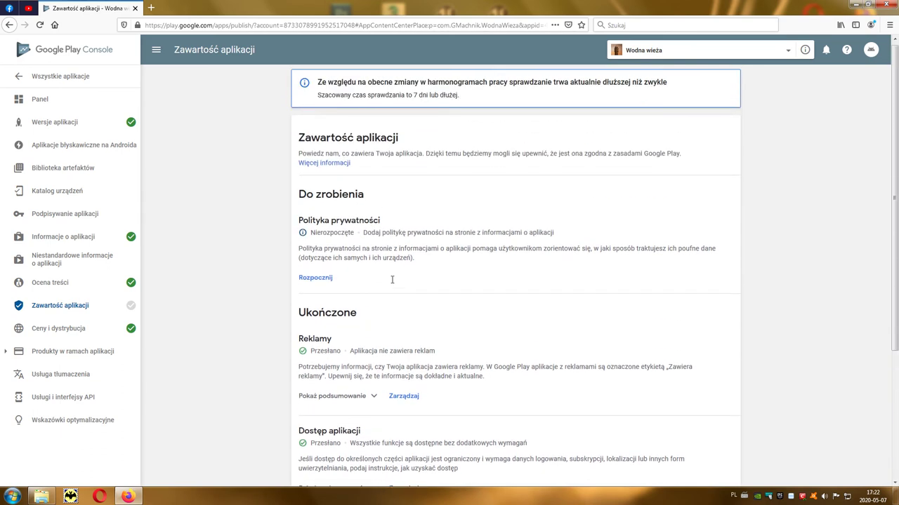
left_click(314, 281)
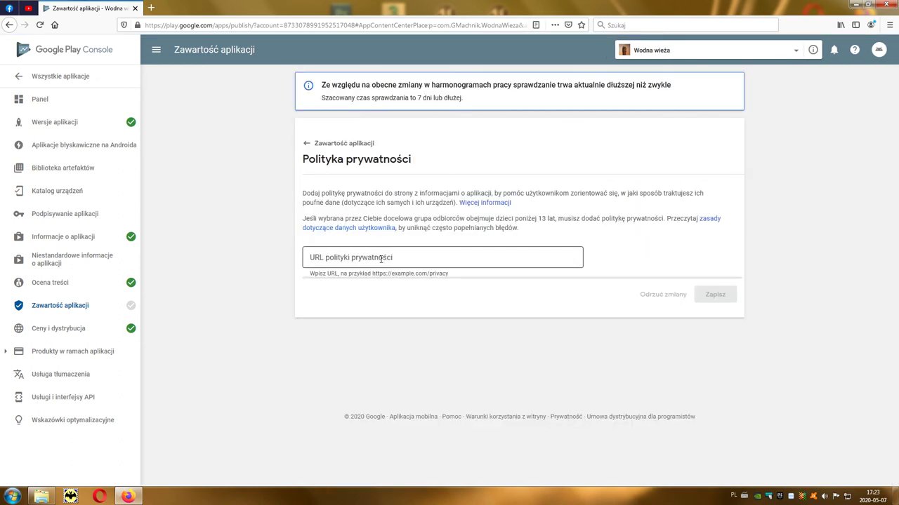
left_click(387, 257)
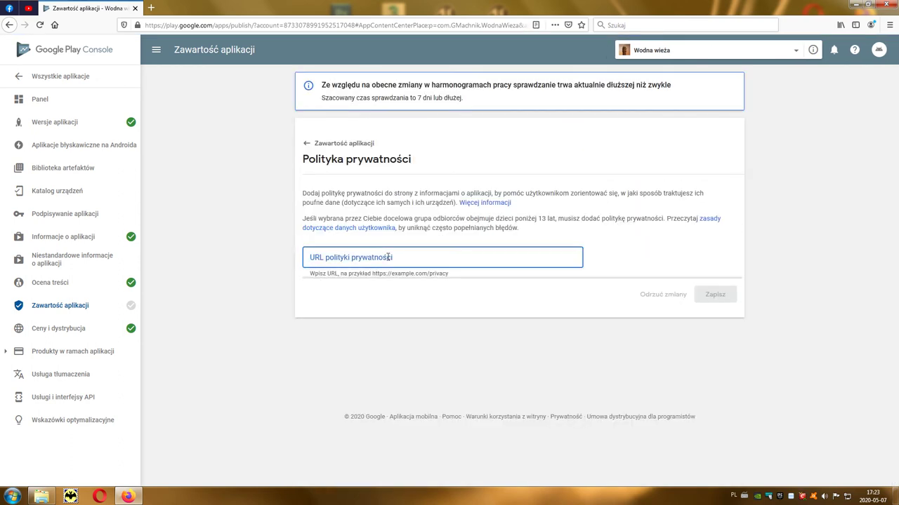
key("ctrl+v")
left_click(713, 294)
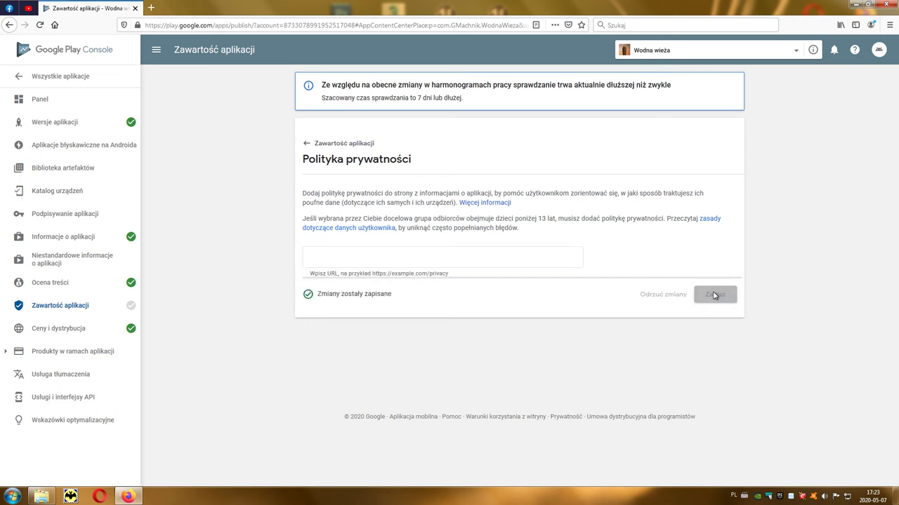
left_click(342, 144)
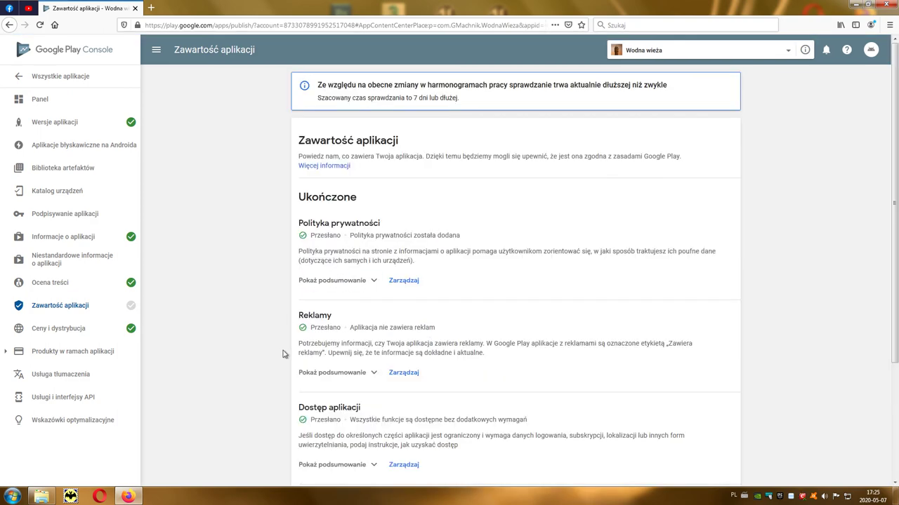
scroll(285, 355, "down", 5)
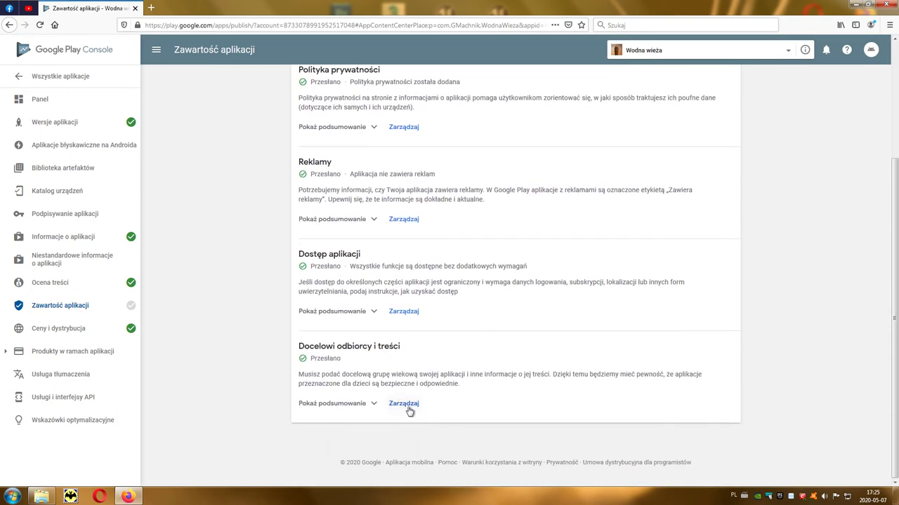
Add age groups 5 lat i mniej, 6–8 and 9–12 to the target audience and accept the under-13 declaration.
left_click(404, 404)
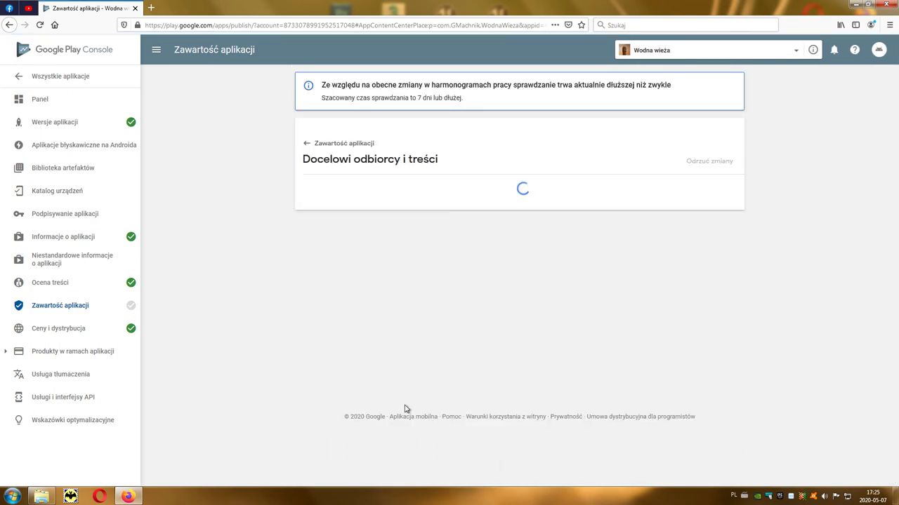
left_click(441, 331)
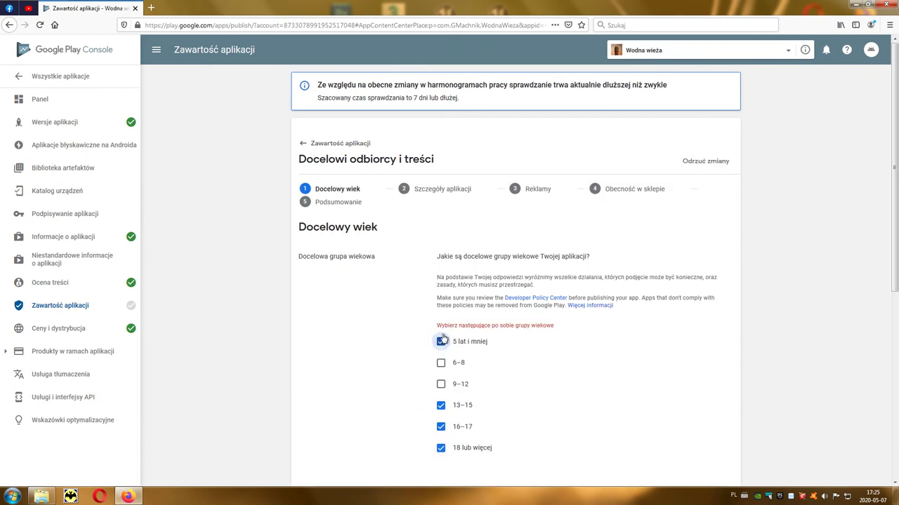
left_click(441, 365)
left_click(441, 384)
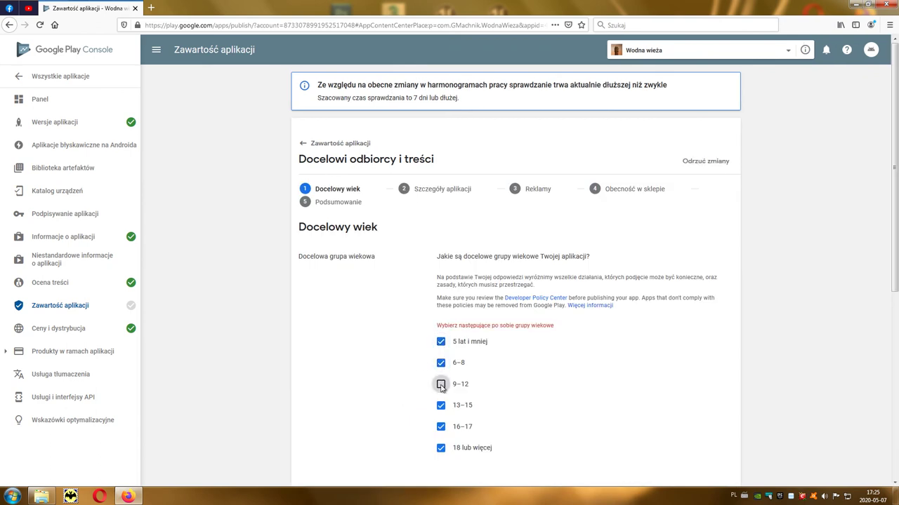
scroll(591, 380, "down", 1)
scroll(592, 380, "down", 3)
scroll(592, 378, "down", 2)
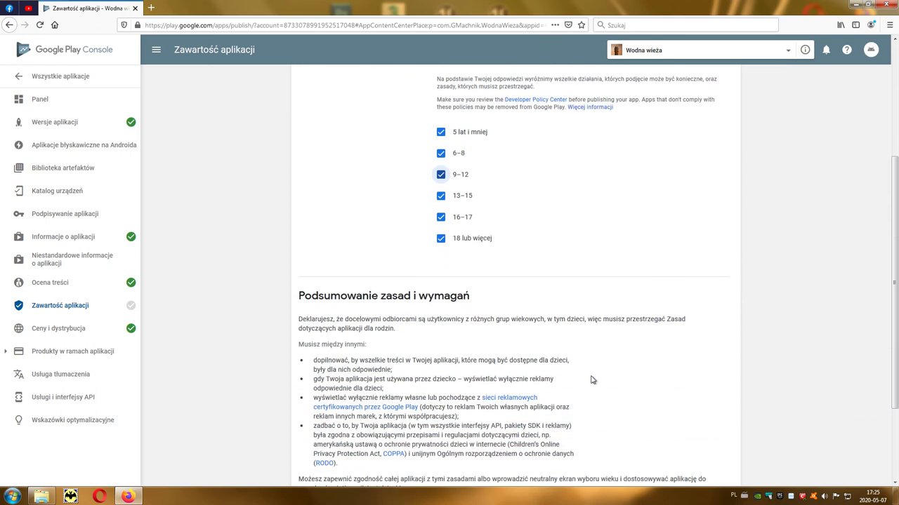
scroll(592, 377, "down", 2)
left_click(712, 400)
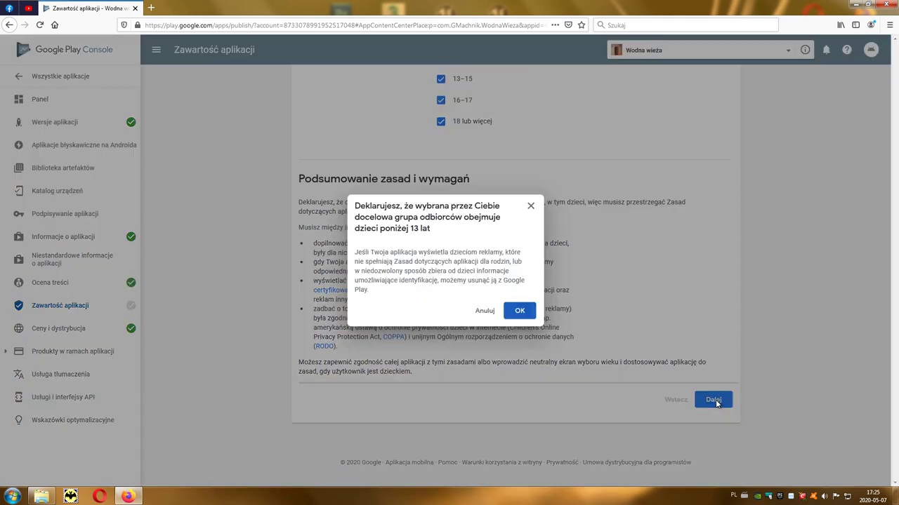
left_click(518, 311)
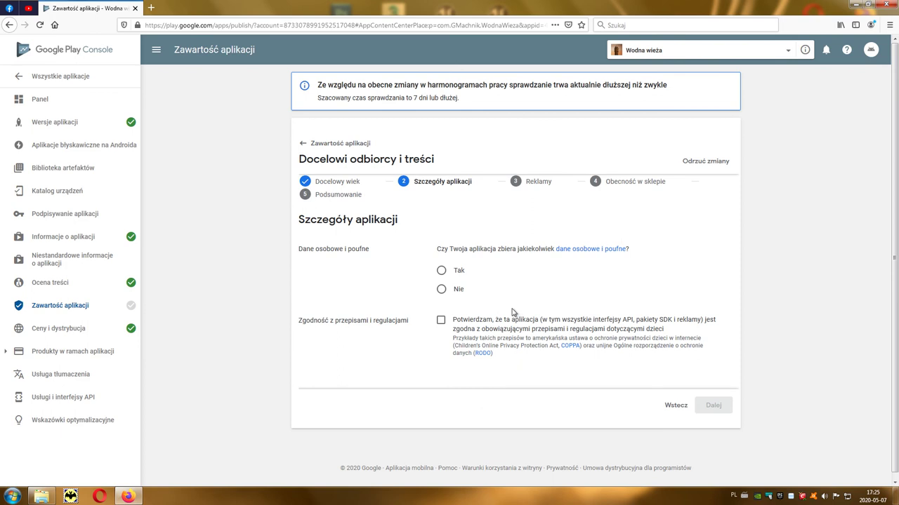
Declare no personal data collected, confirm children's privacy compliance, decline Designed for Families, and save the answers.
left_click(441, 291)
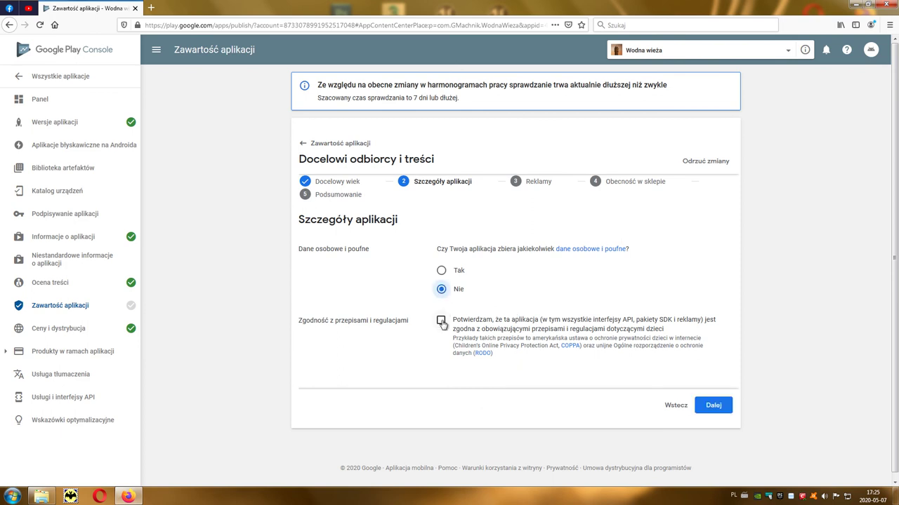
left_click(441, 321)
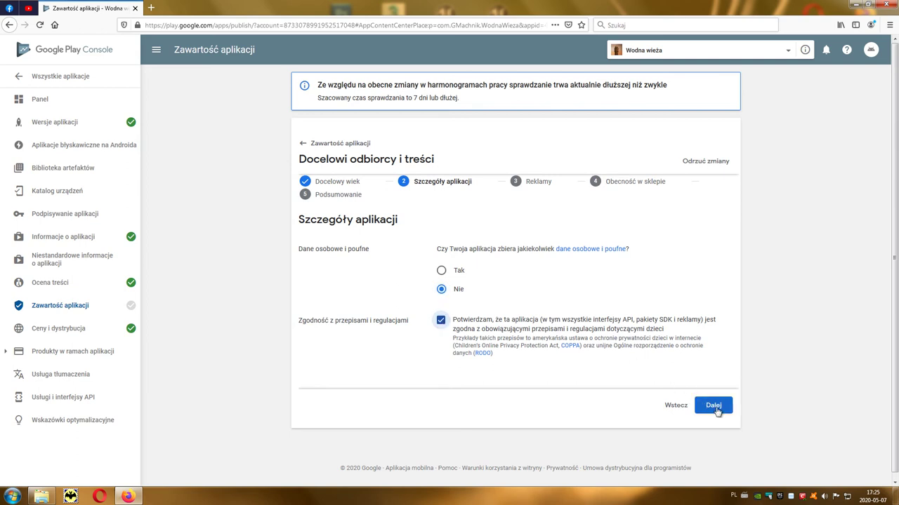
left_click(713, 405)
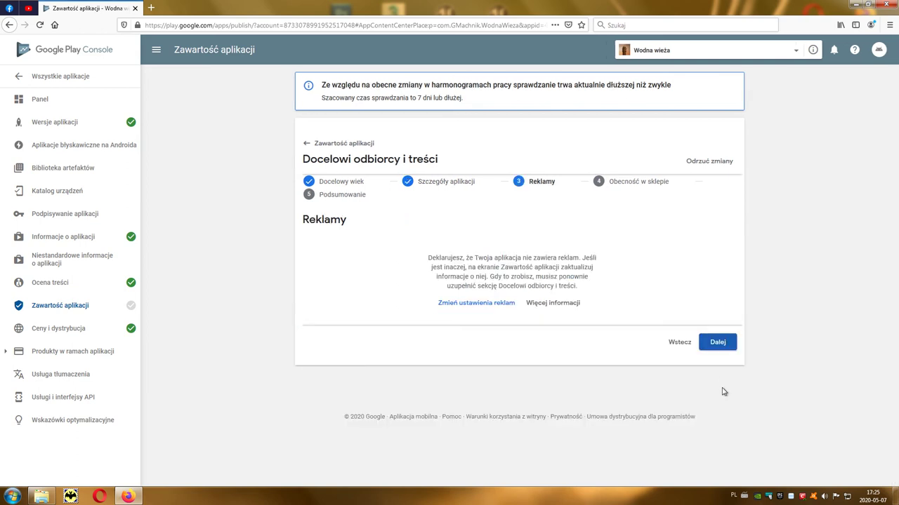
left_click(718, 342)
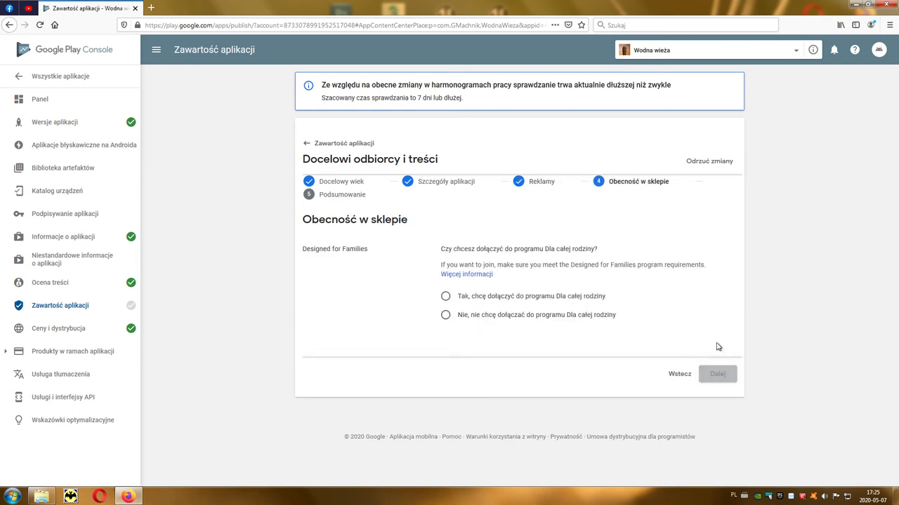
left_click(531, 315)
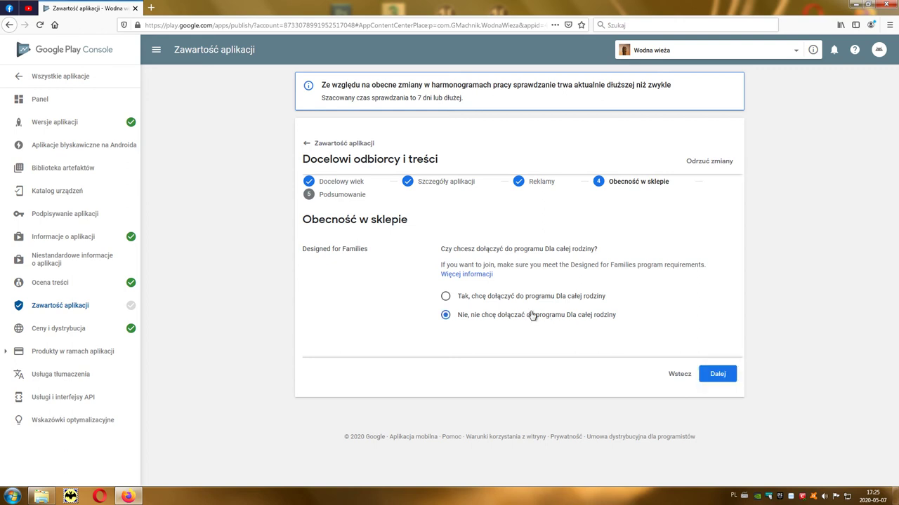
left_click(713, 375)
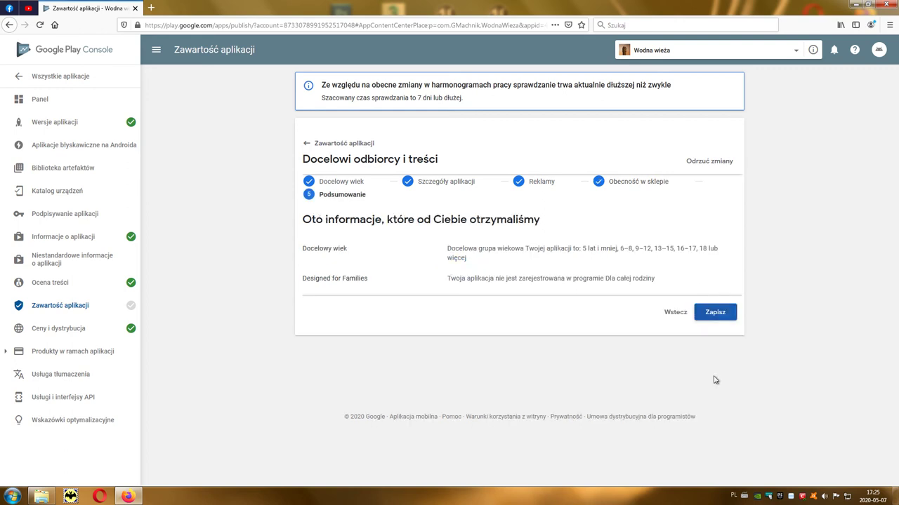
left_click(716, 316)
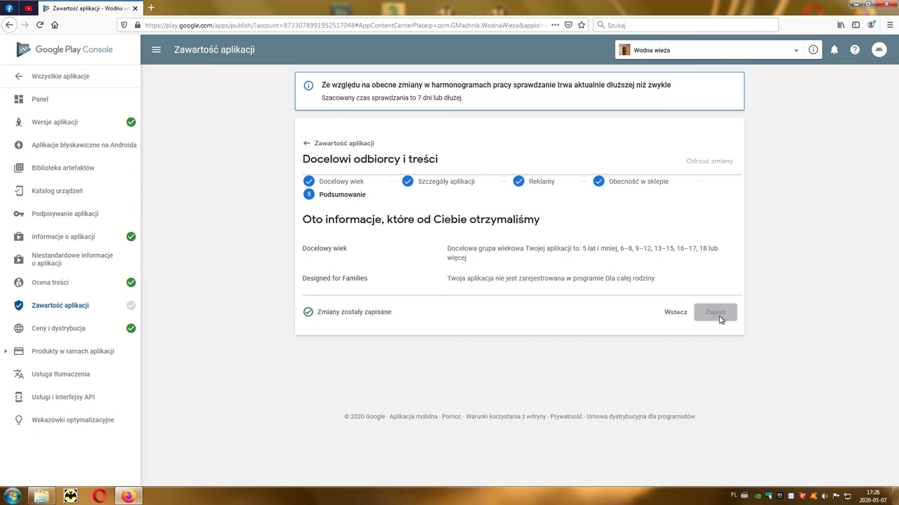
left_click(315, 144)
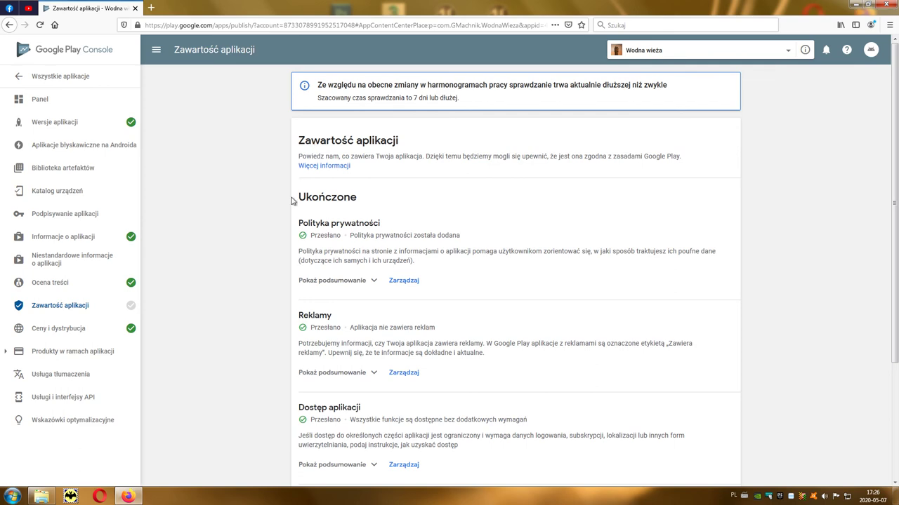
Go to the Wersje aplikacji page and bring the internal test track into view.
scroll(278, 231, "down", 3)
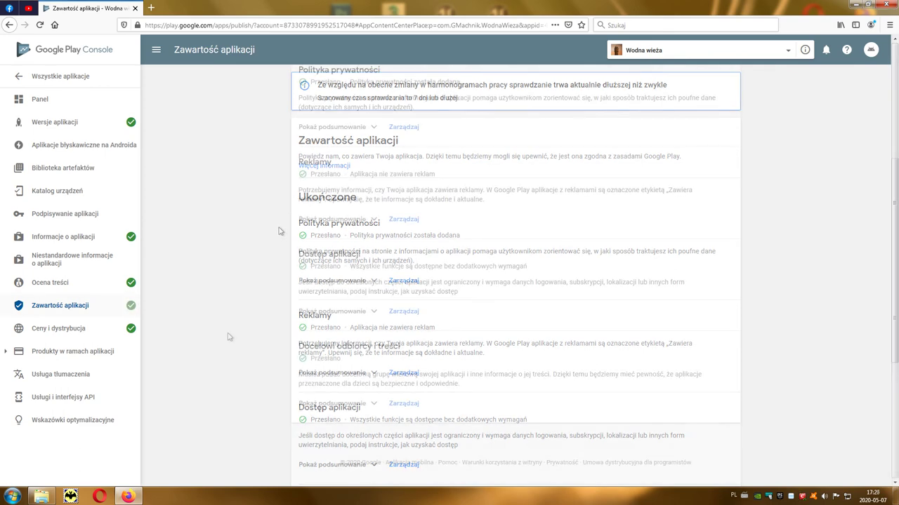
left_click(60, 125)
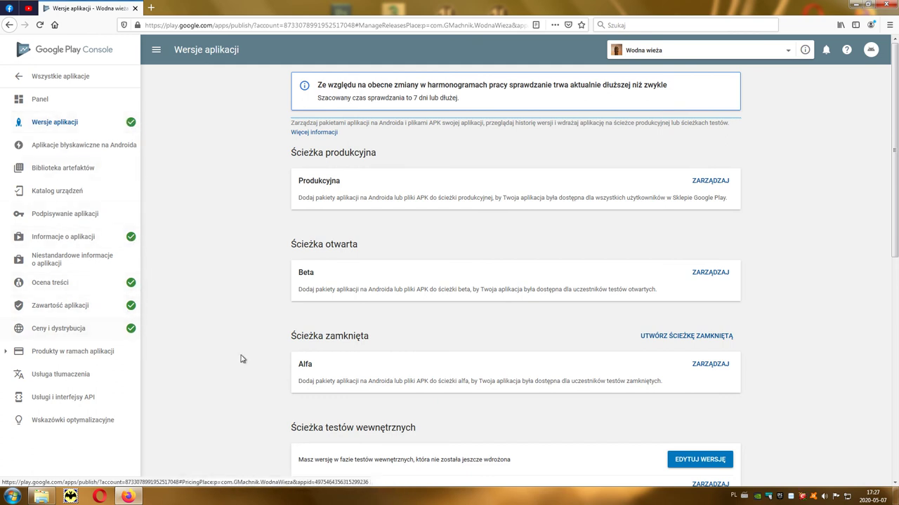
scroll(593, 405, "down", 1)
scroll(593, 405, "down", 2)
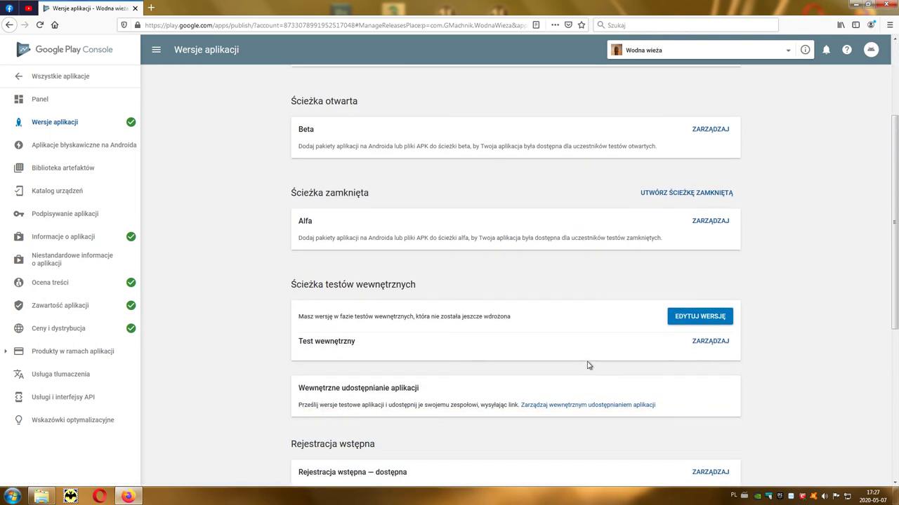
Review the pending Wodna wieża 1.0 release and confirm its rollout to internal testing.
left_click(697, 319)
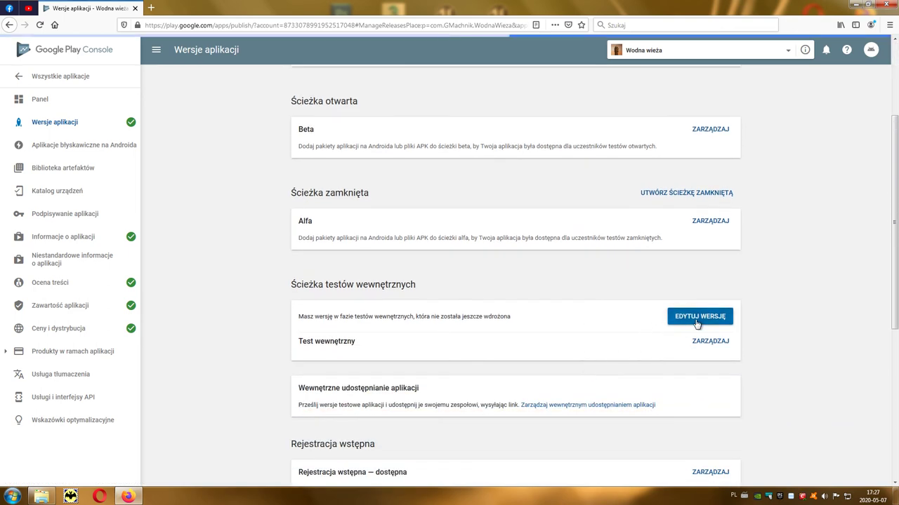
scroll(755, 369, "down", 2)
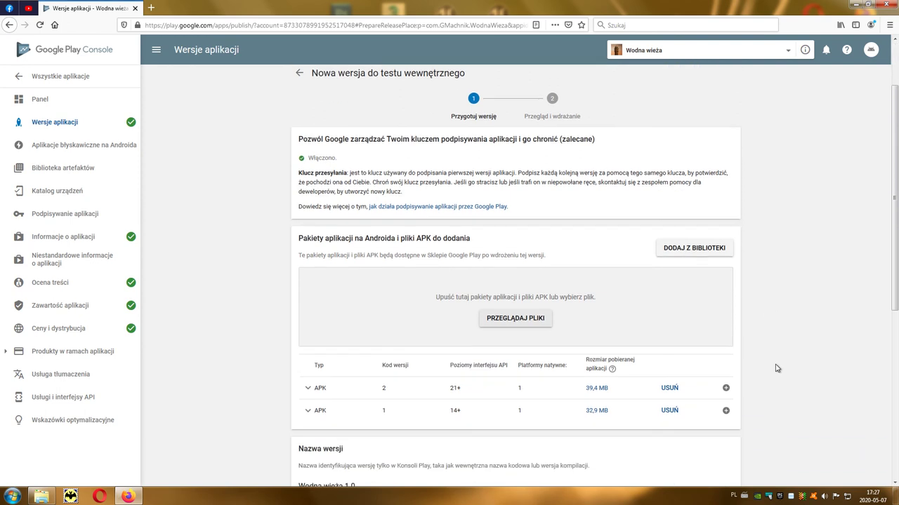
scroll(744, 379, "down", 4)
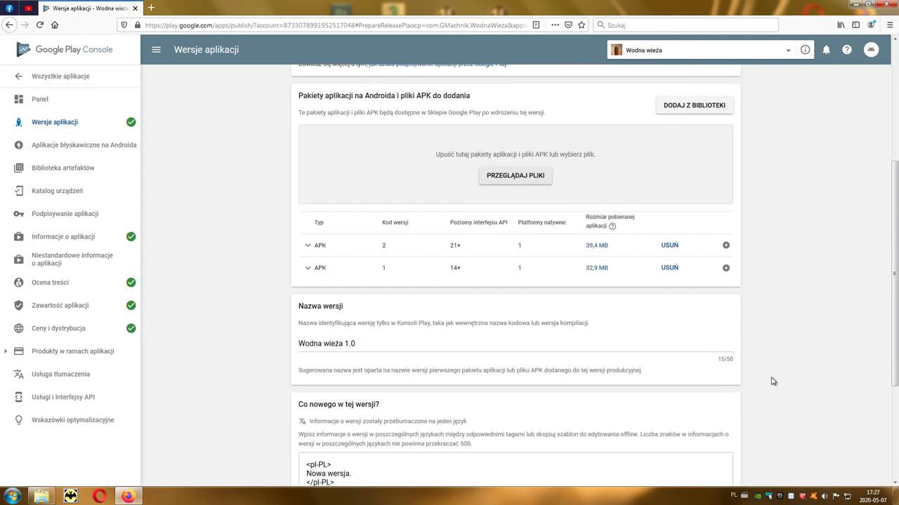
left_click(727, 428)
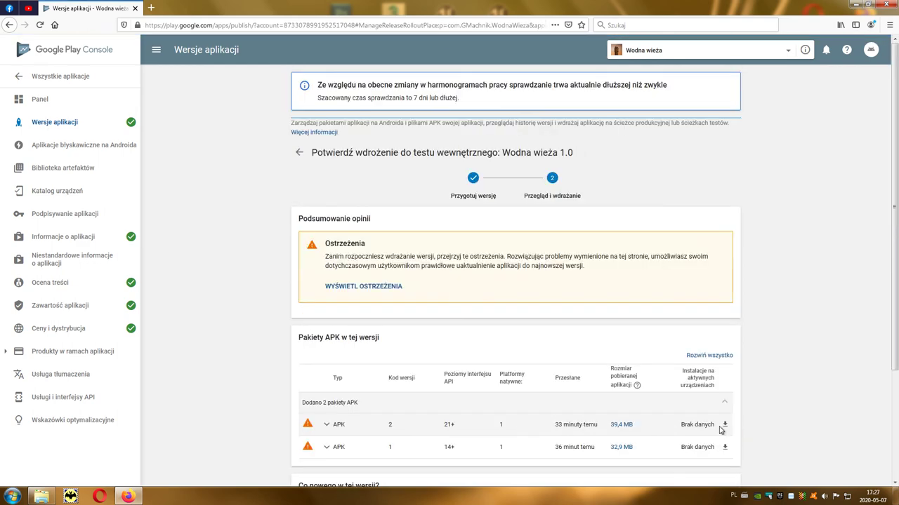
scroll(794, 386, "down", 2)
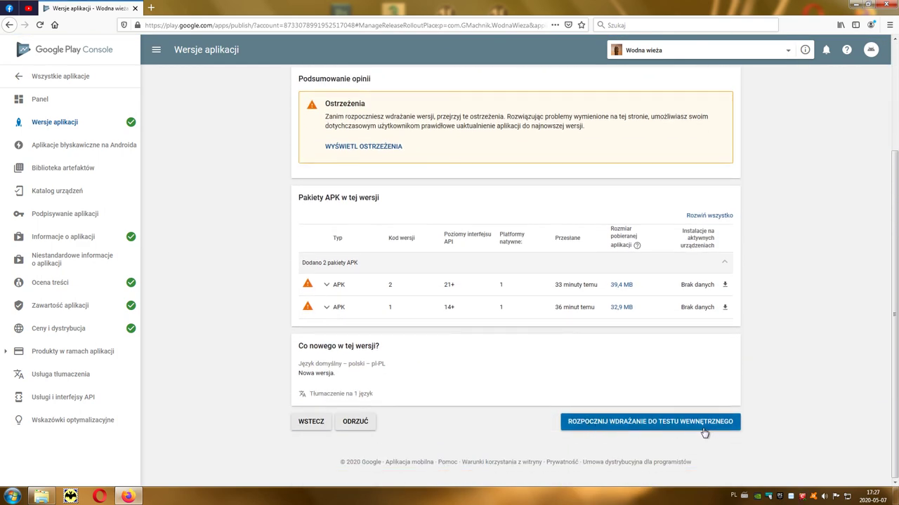
left_click(622, 426)
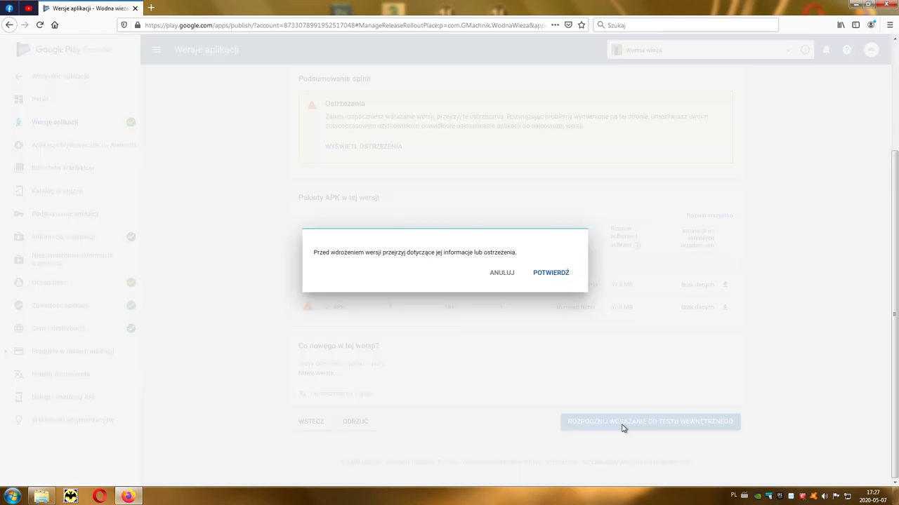
left_click(557, 277)
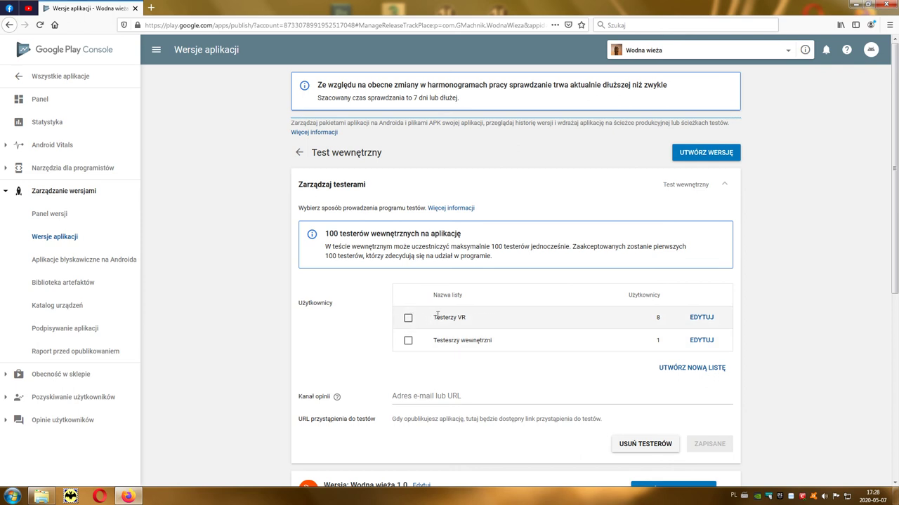
Tick the internal testers list (1 user) for the Test wewnętrzny track and save it.
left_click(408, 342)
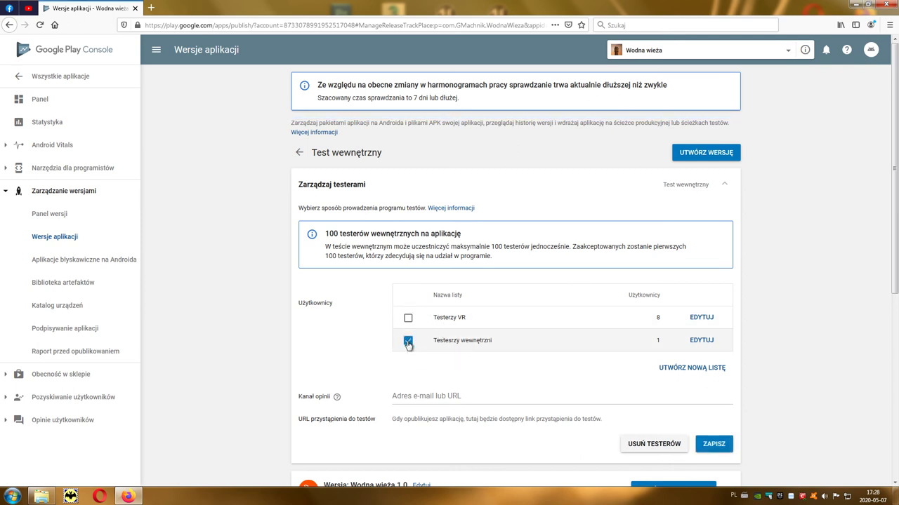
scroll(756, 408, "down", 1)
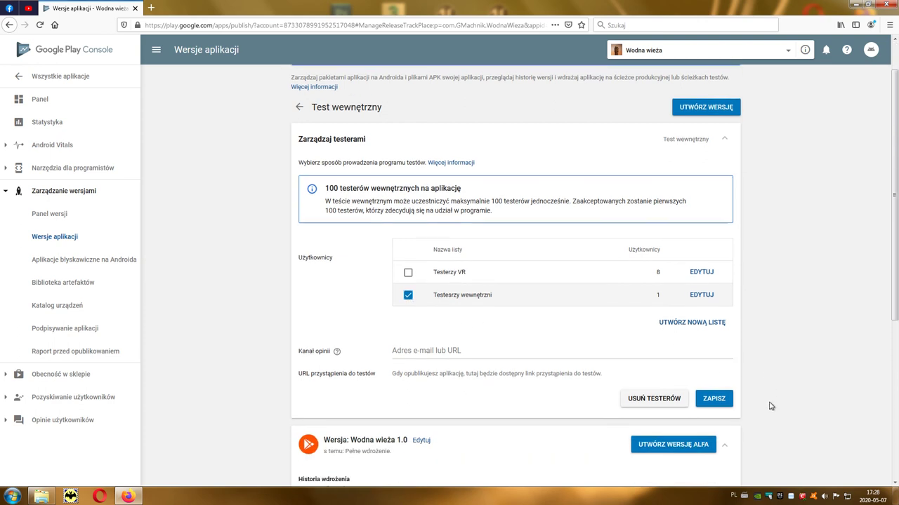
left_click(724, 400)
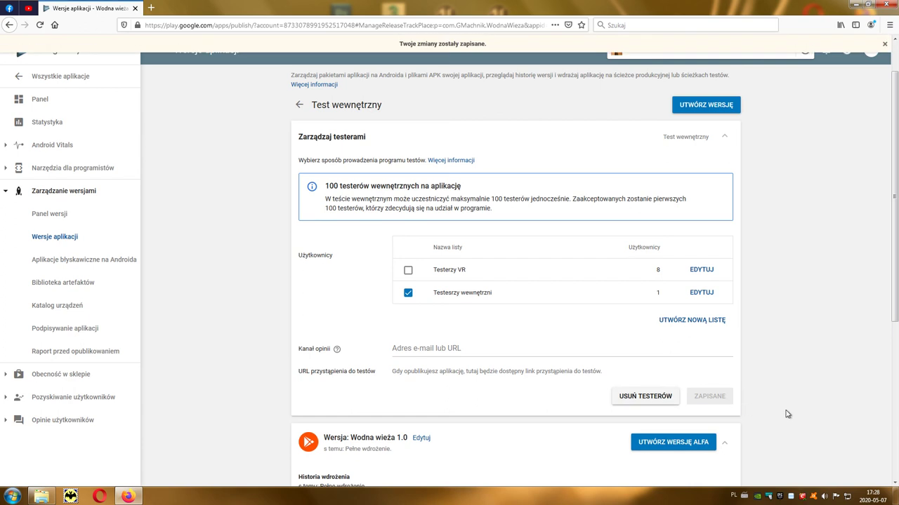
scroll(784, 414, "down", 2)
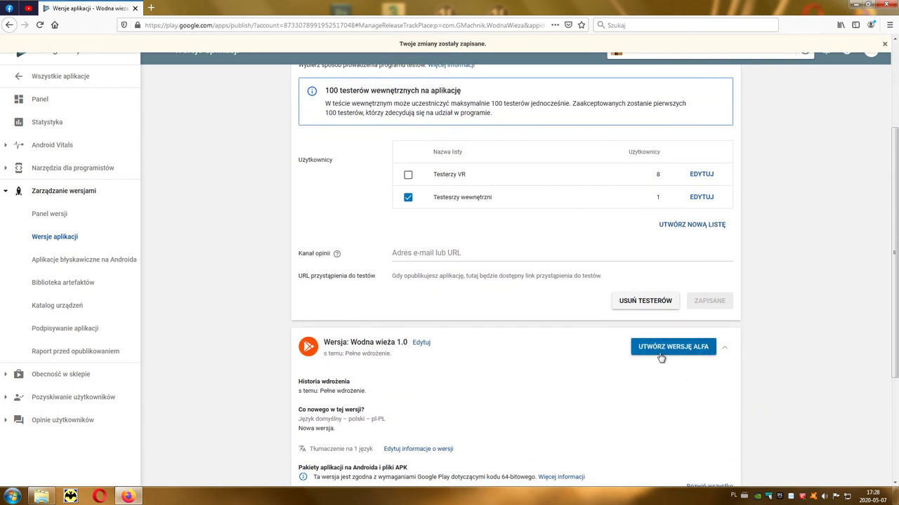
scroll(699, 379, "down", 3)
scroll(701, 383, "down", 1)
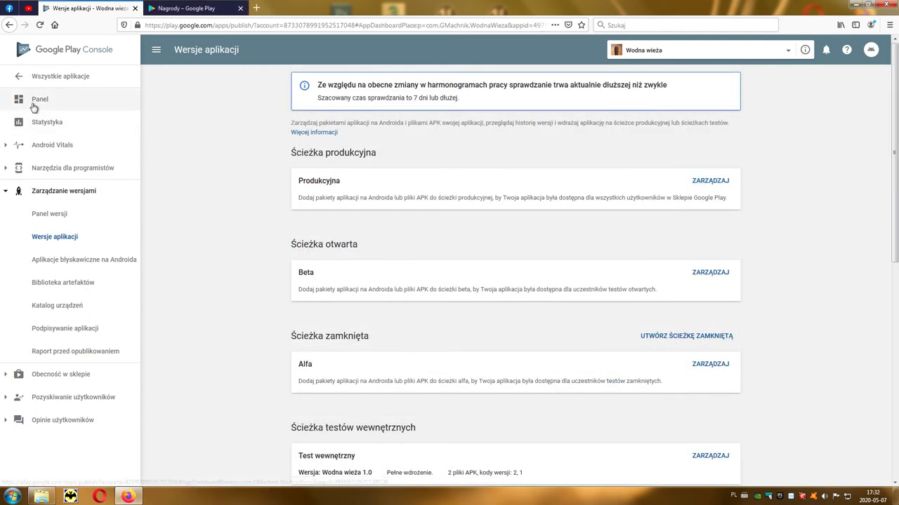
Show the Panel dashboard listing Wodna wieża as Opublikowane with all updates live.
left_click(34, 107)
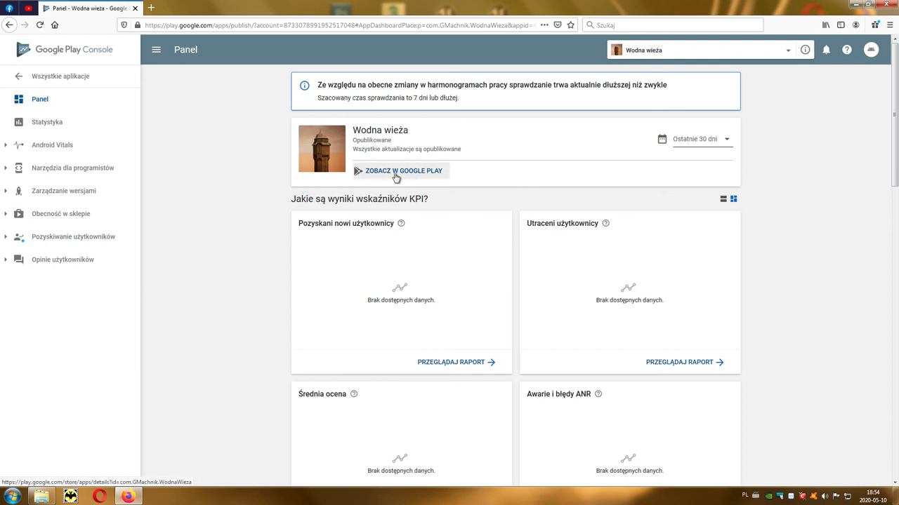
Open the Wodna wieża early-access Play Store listing, install it on the device, and confirm.
left_click(395, 173)
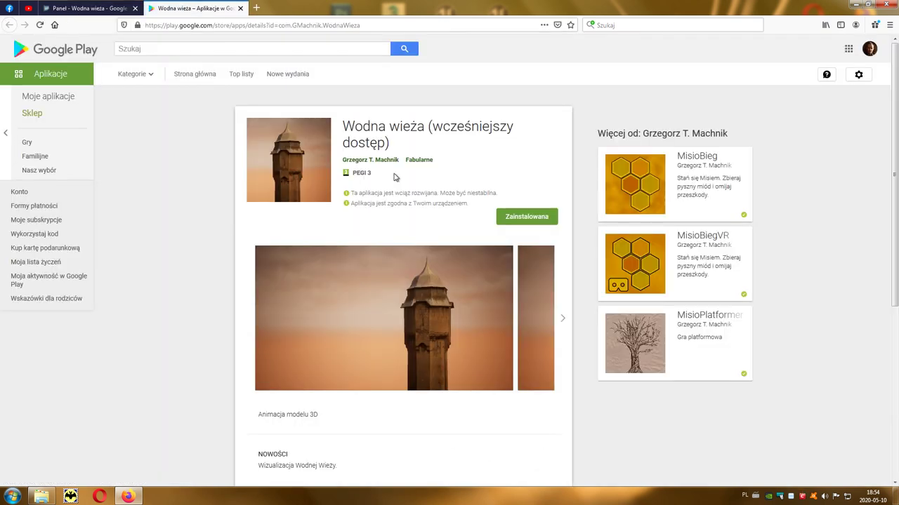
left_click(521, 226)
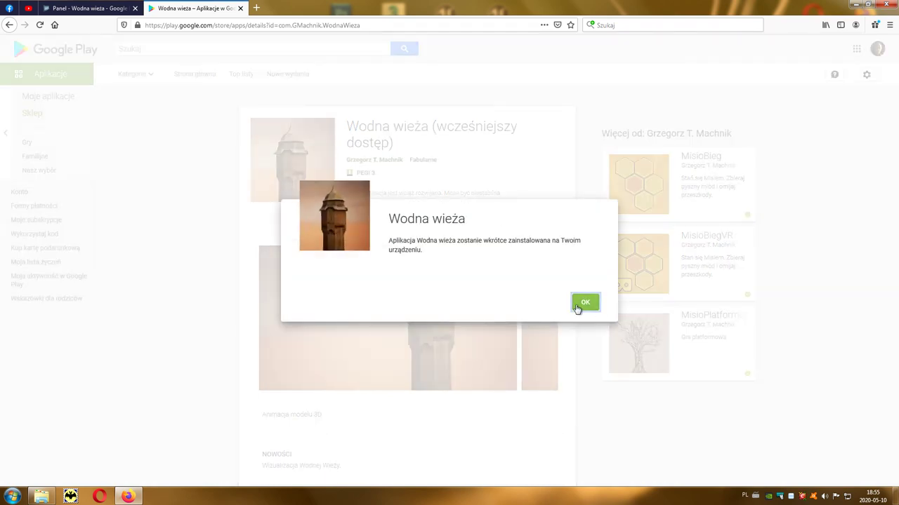
left_click(577, 307)
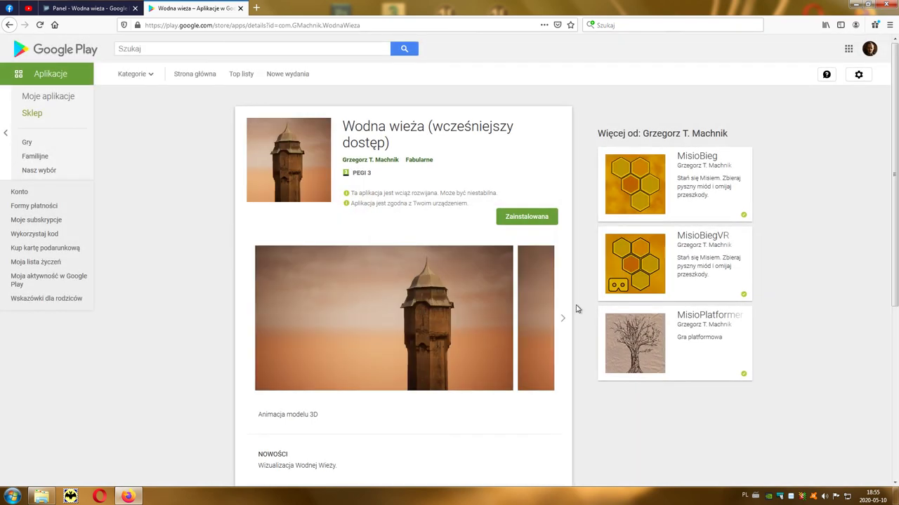